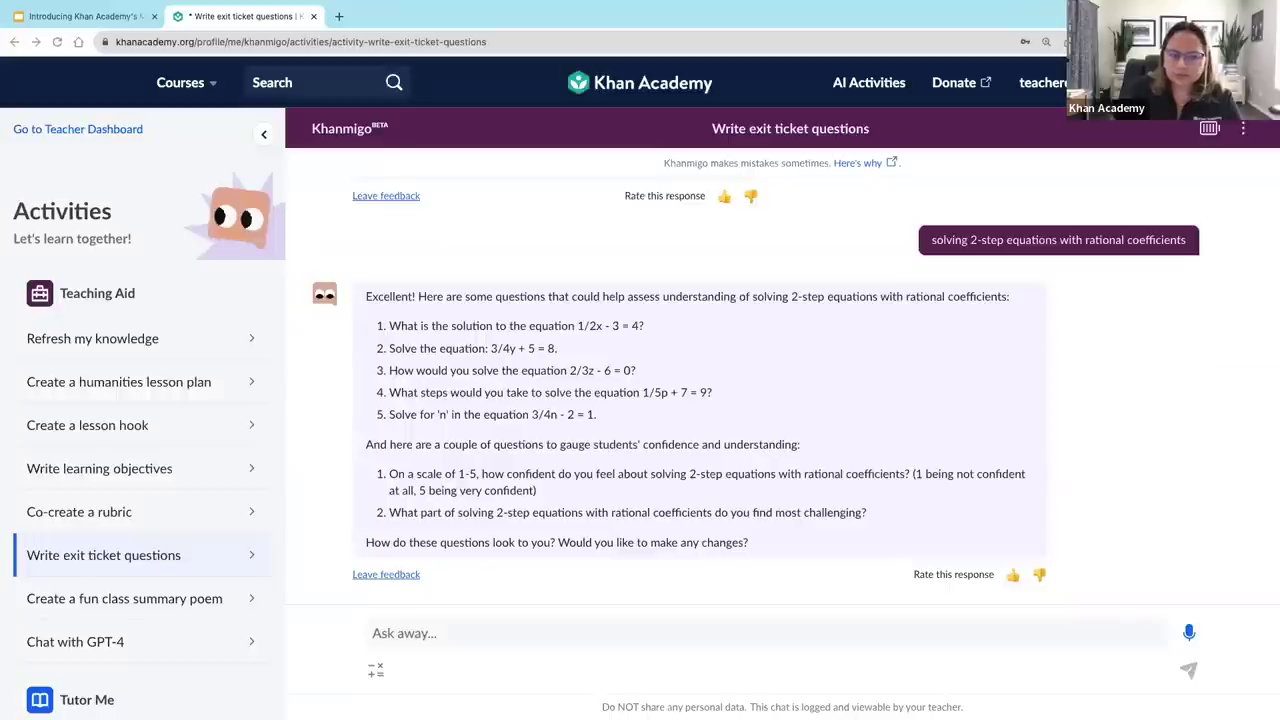
Step: Start the Middle school biology - NGSS 'Understand: cell parts and functions' exercise and bring up Khanmigo
left_click(208, 90)
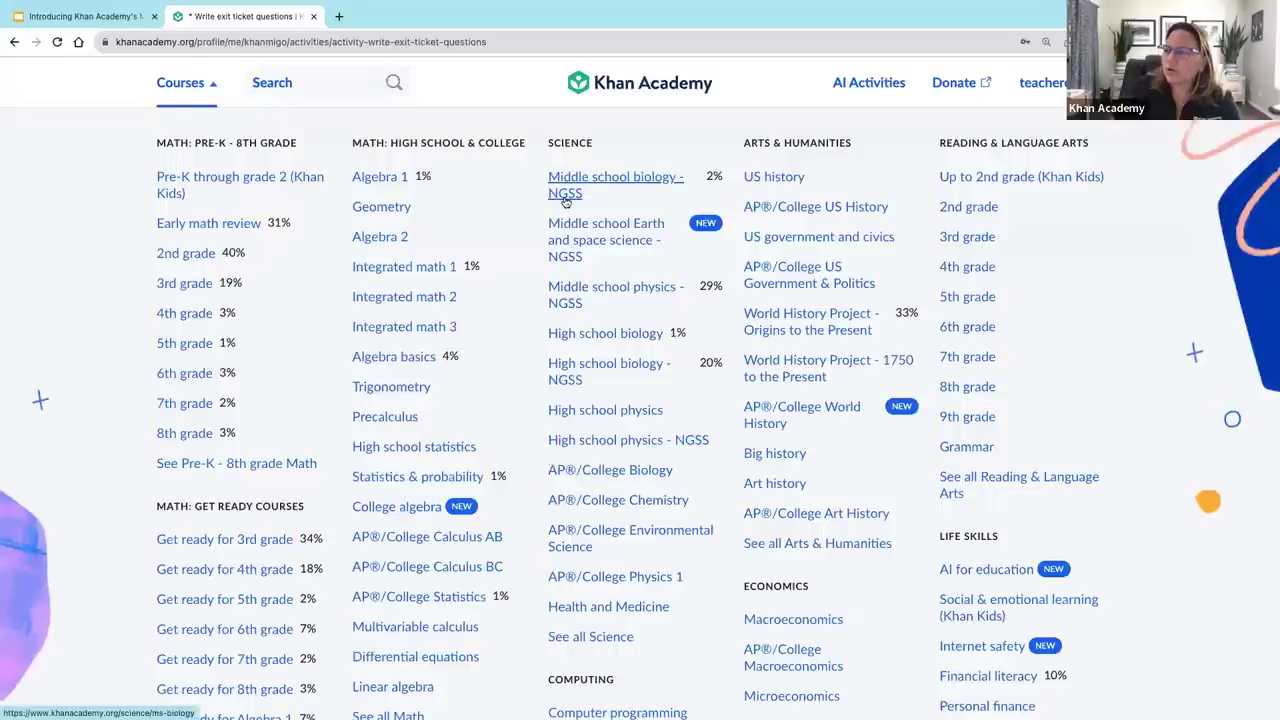
left_click(567, 190)
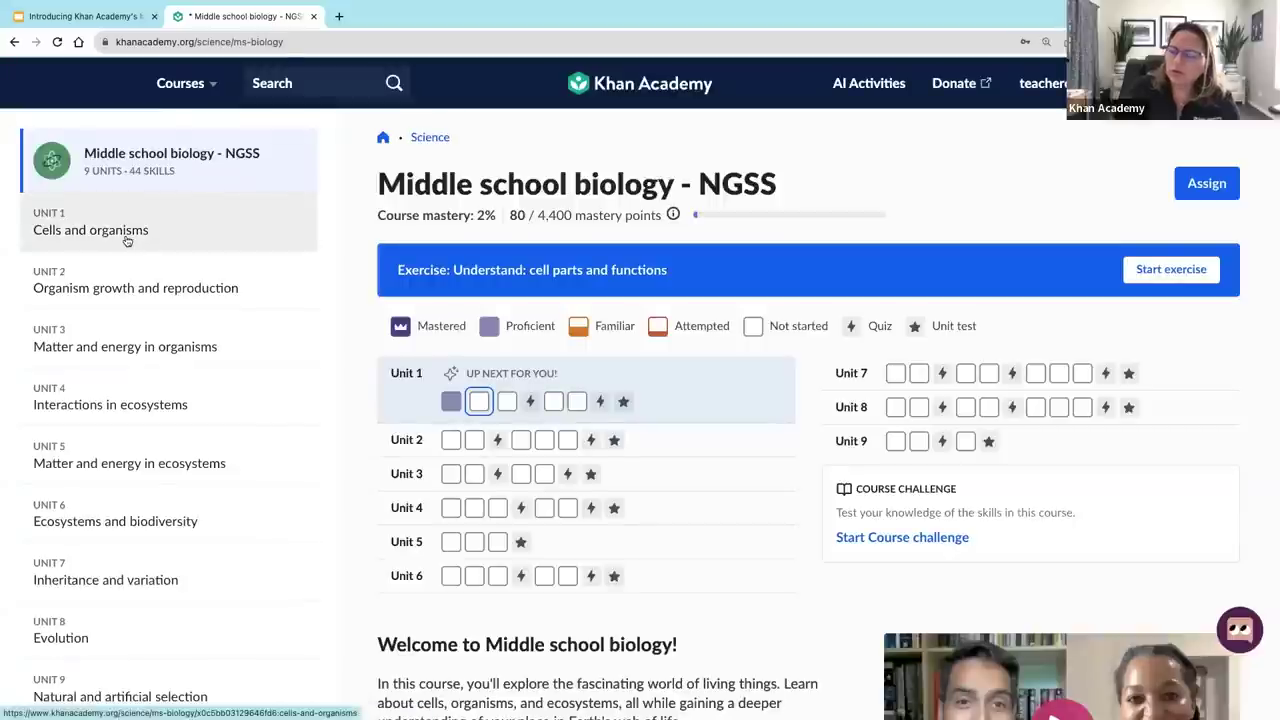
left_click(128, 238)
scroll(444, 503, "down", 1)
scroll(444, 503, "down", 5)
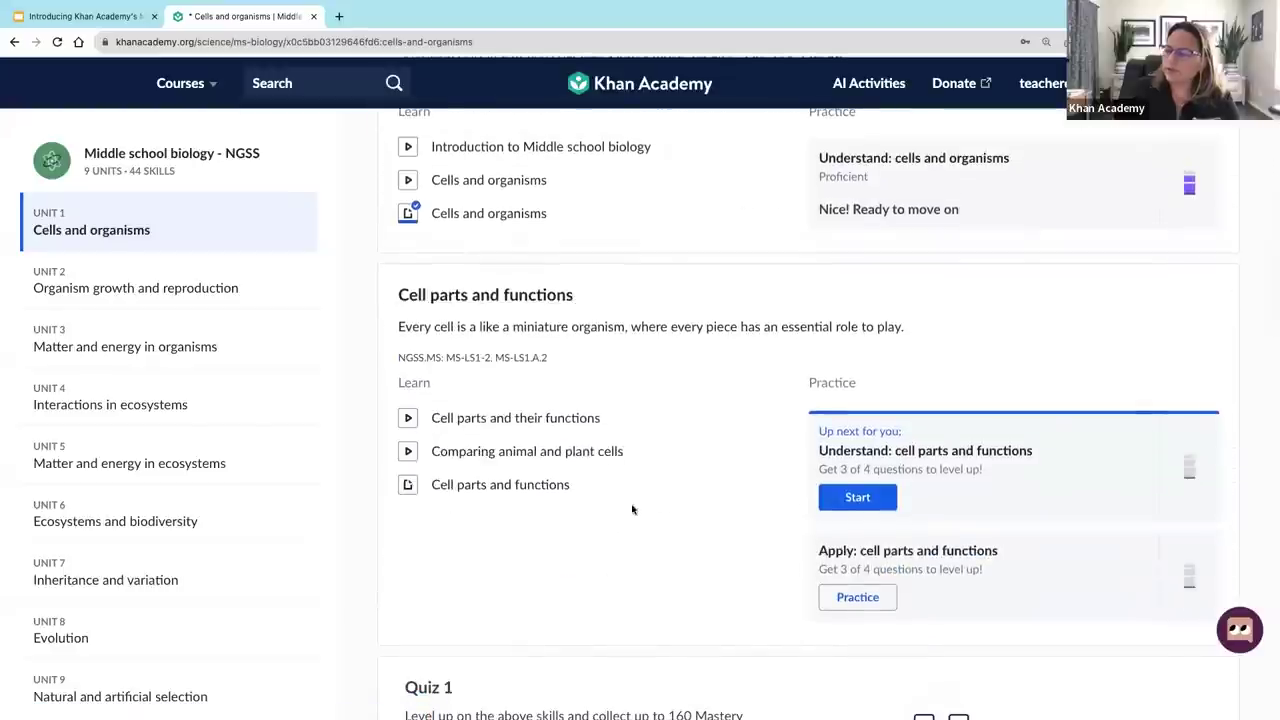
left_click(930, 451)
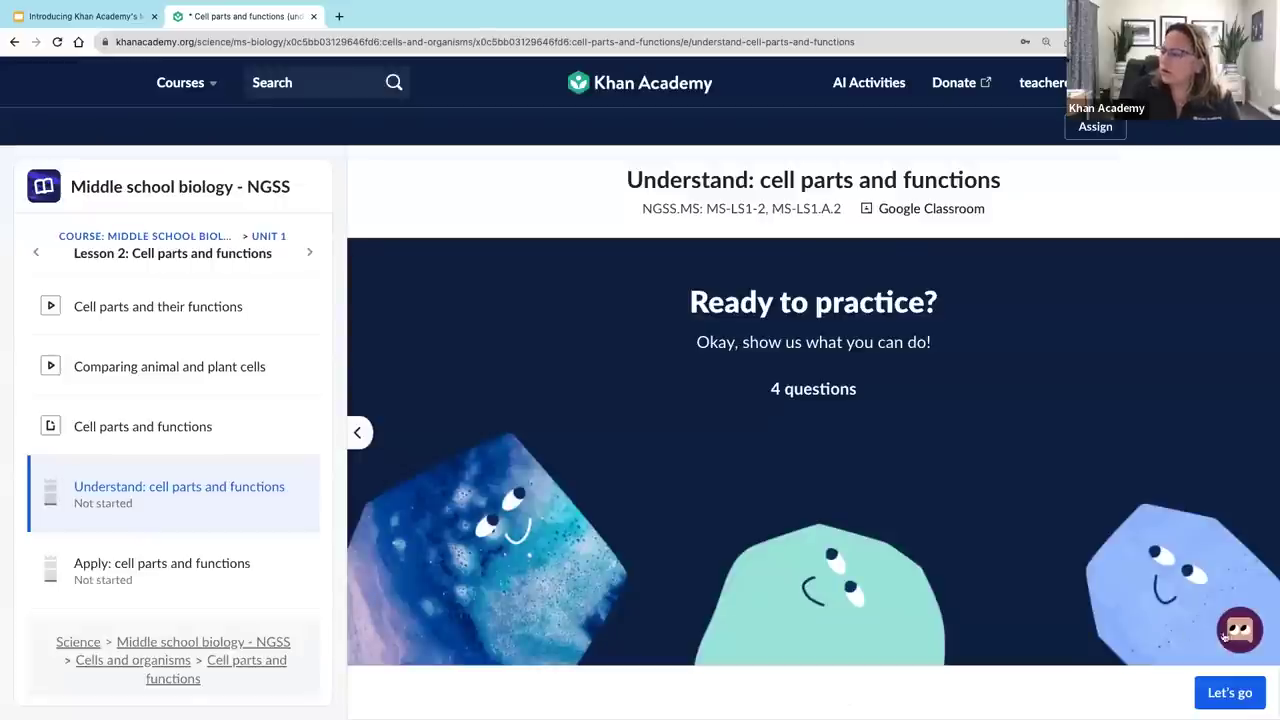
left_click(1228, 693)
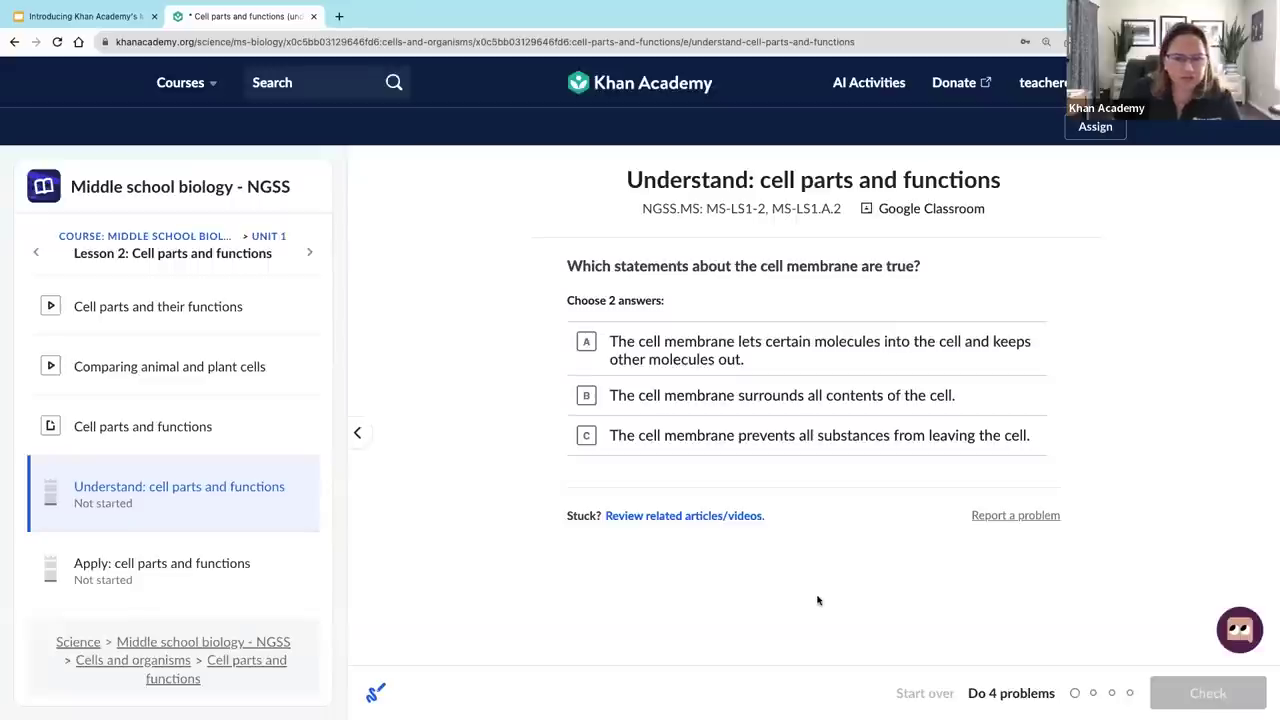
left_click(1240, 632)
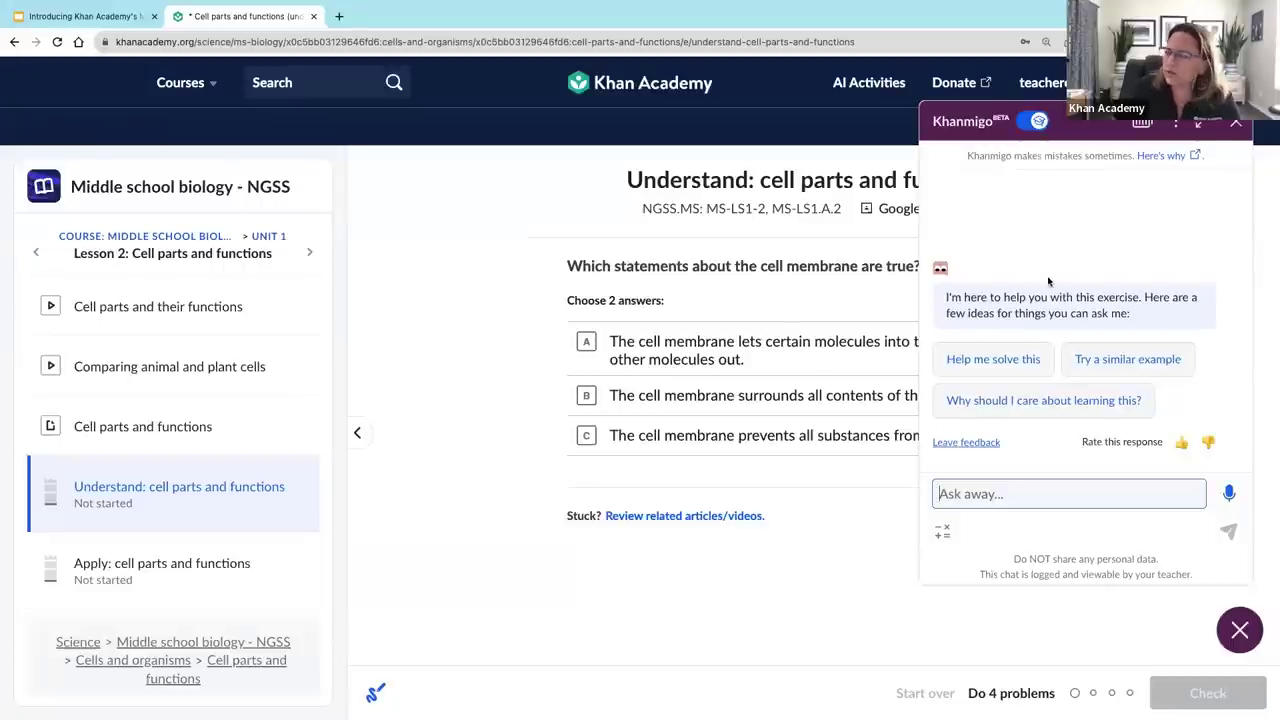
Step: Ask Khanmigo for help and answer 'The cell membrane keeps out the bad stuff'
left_click(1030, 357)
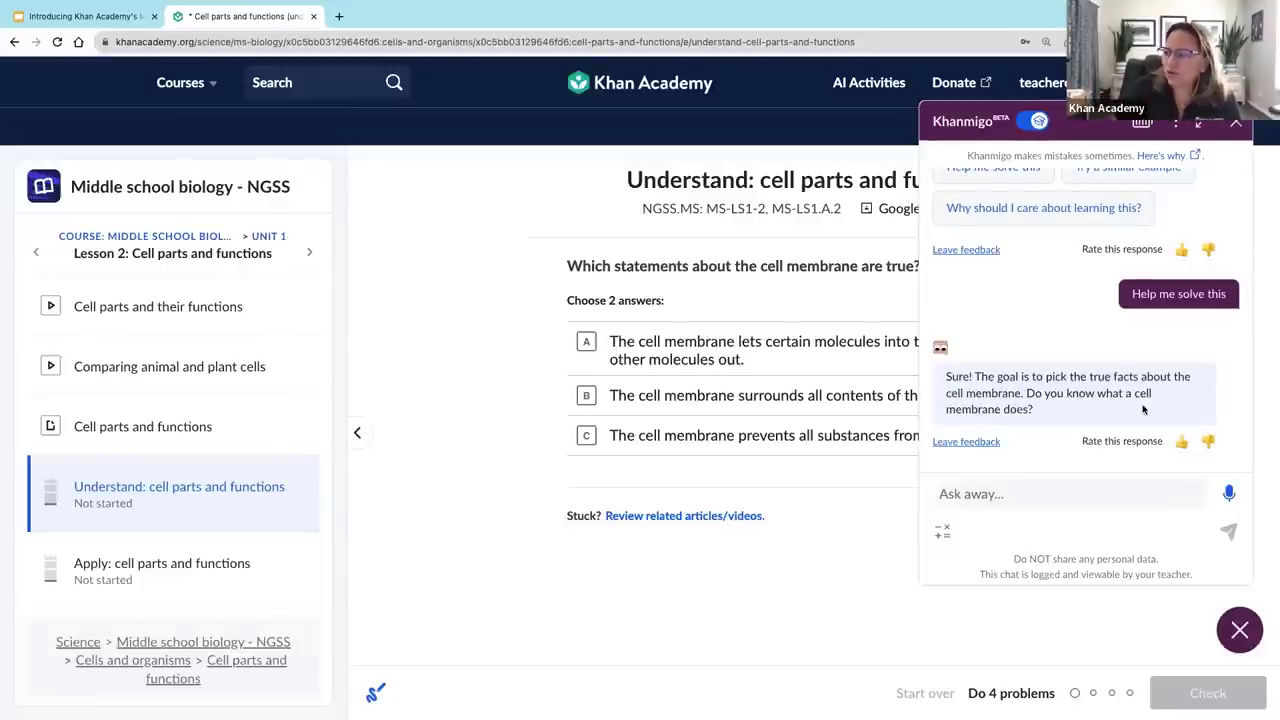
left_click(991, 493)
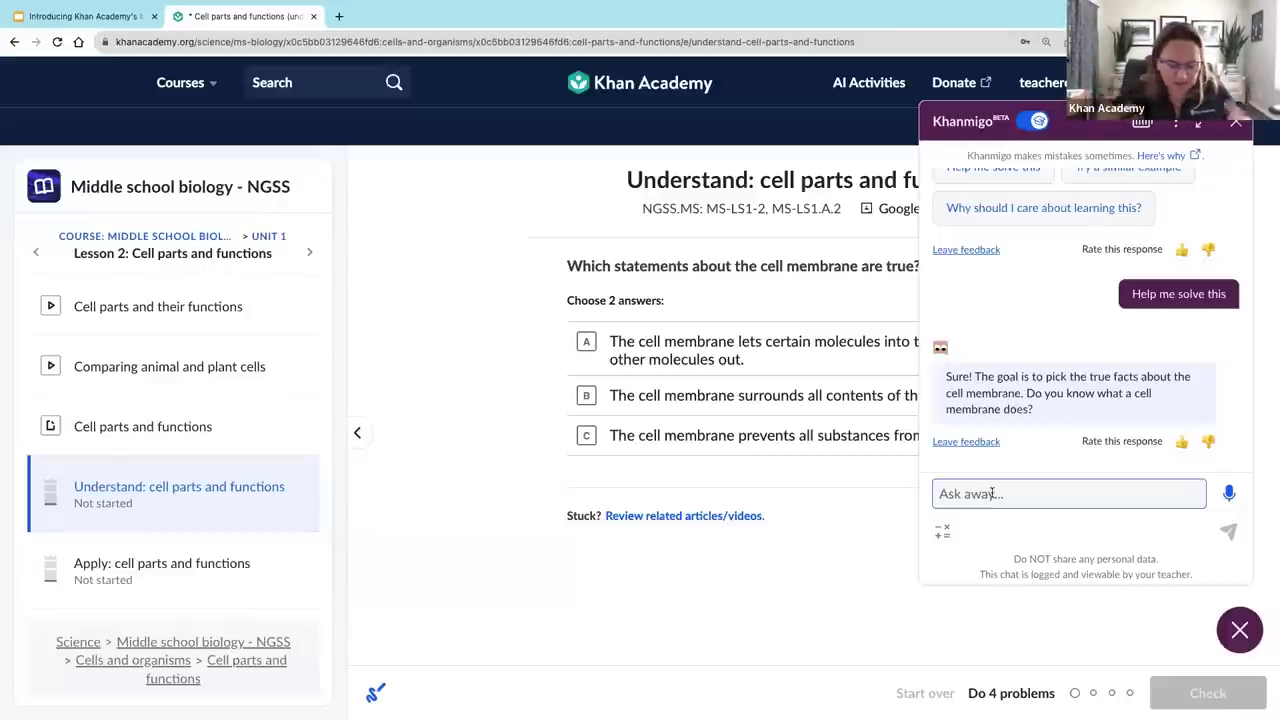
type("The cell membr")
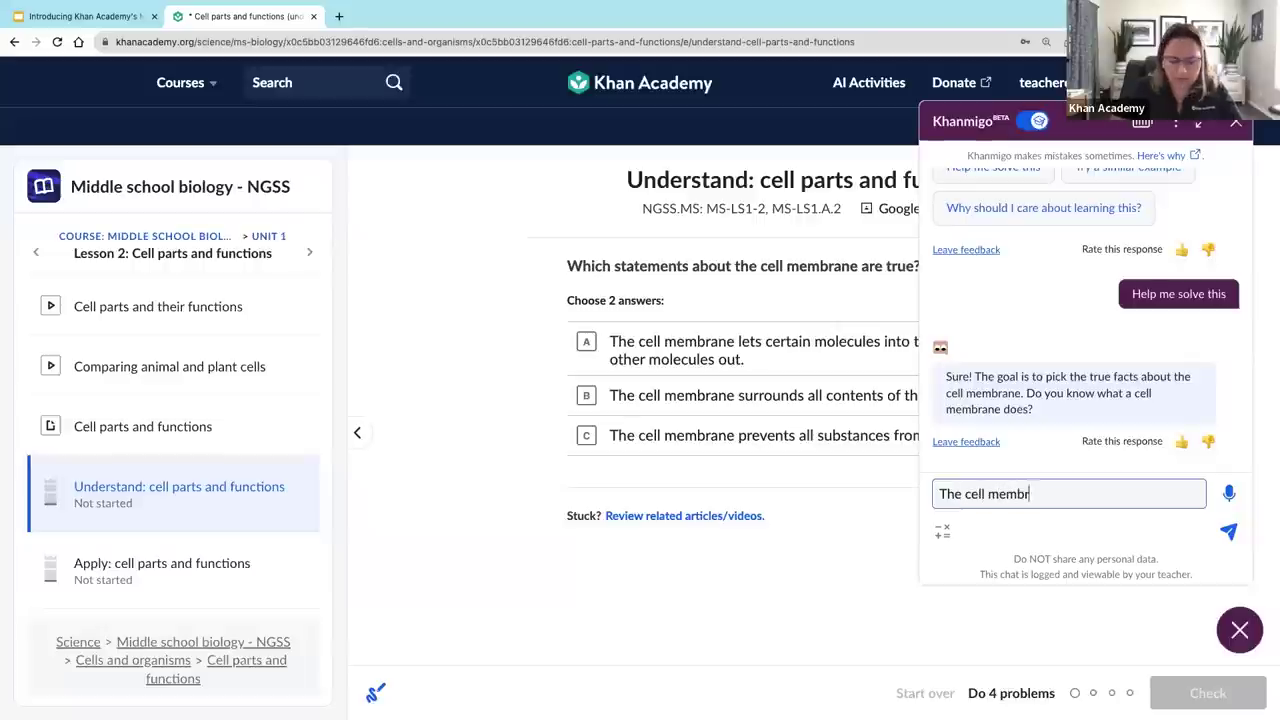
type("ane keeps ou")
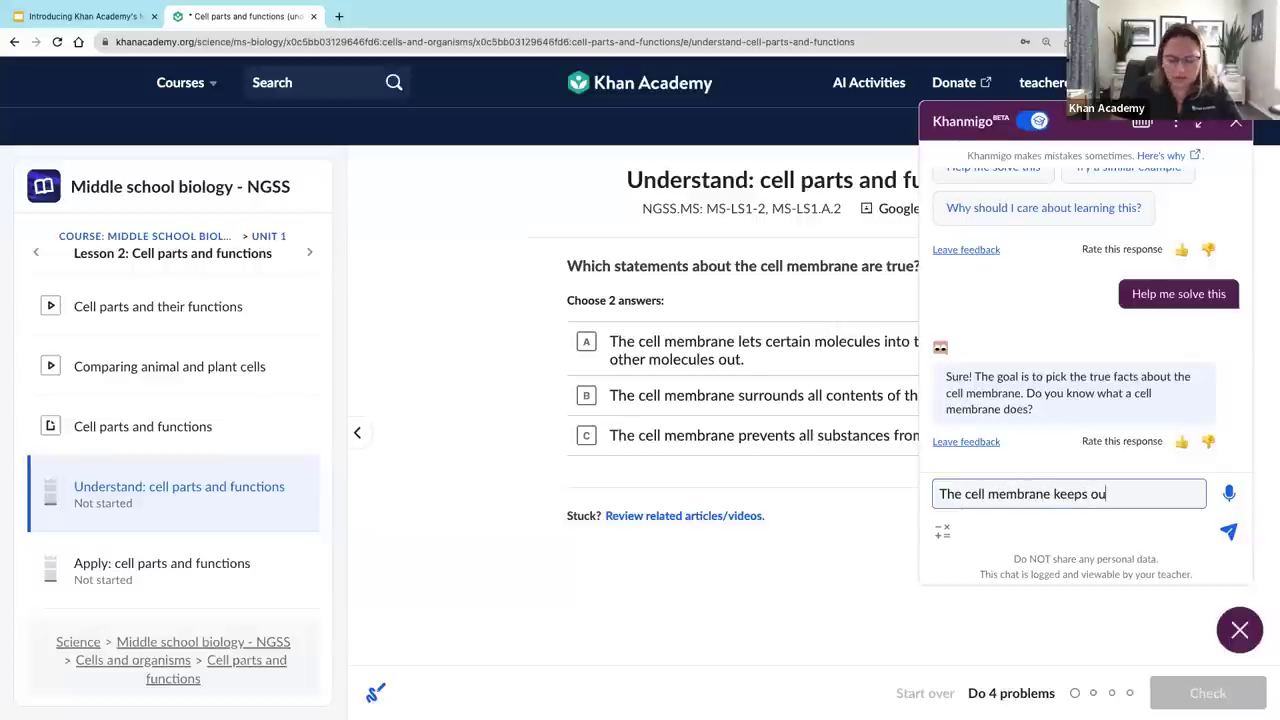
type("t the bad stuff")
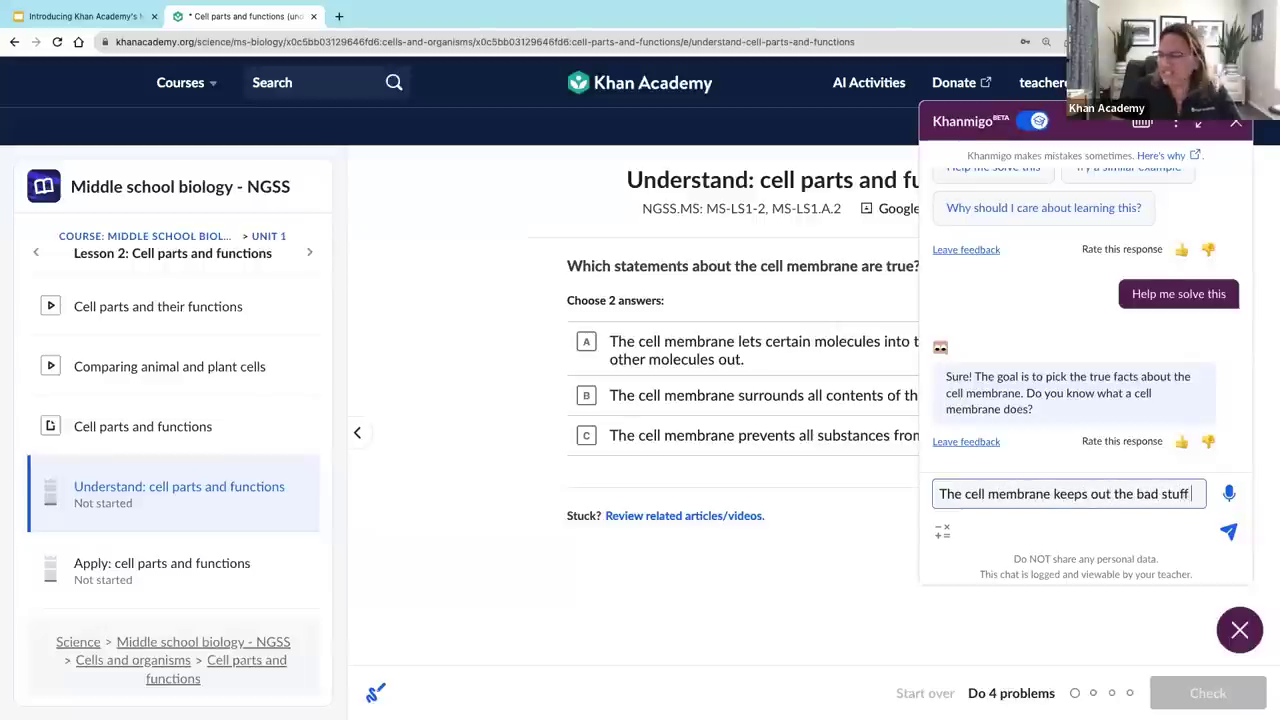
key("Return")
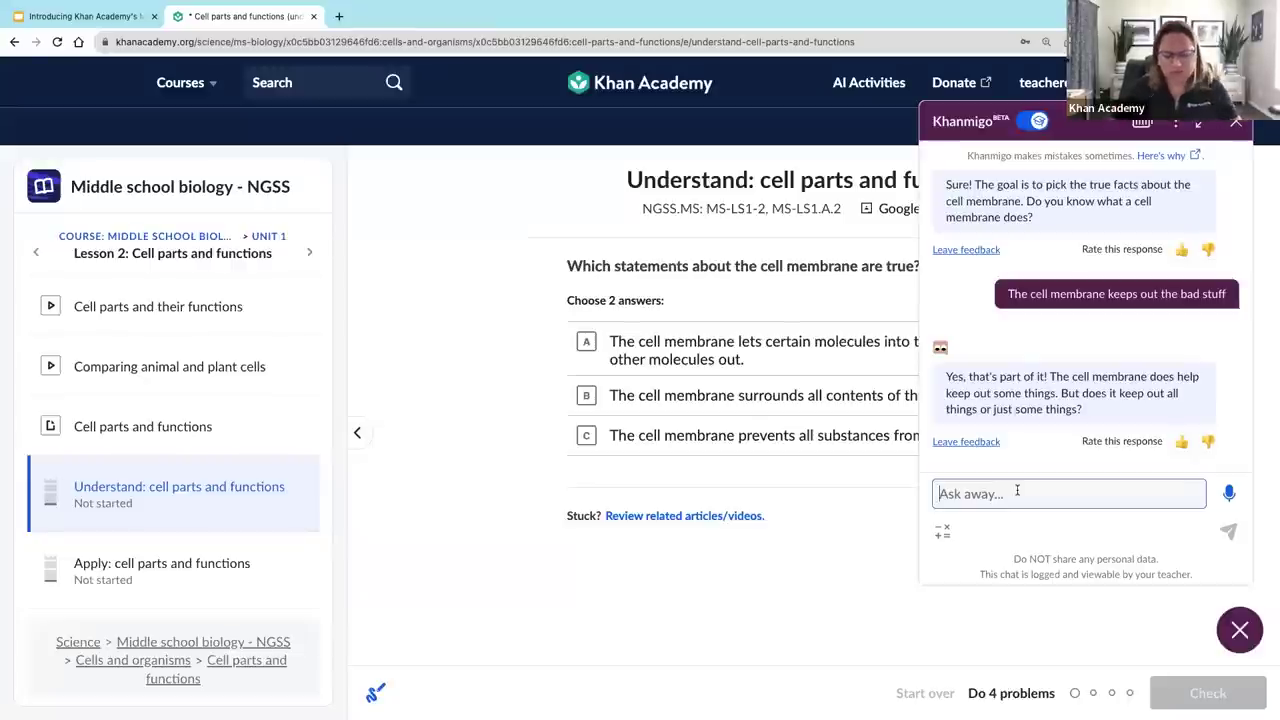
Step: Reply 'I think it lets some stuff in and some stuff it keeps out', then close the chat
type("I think ")
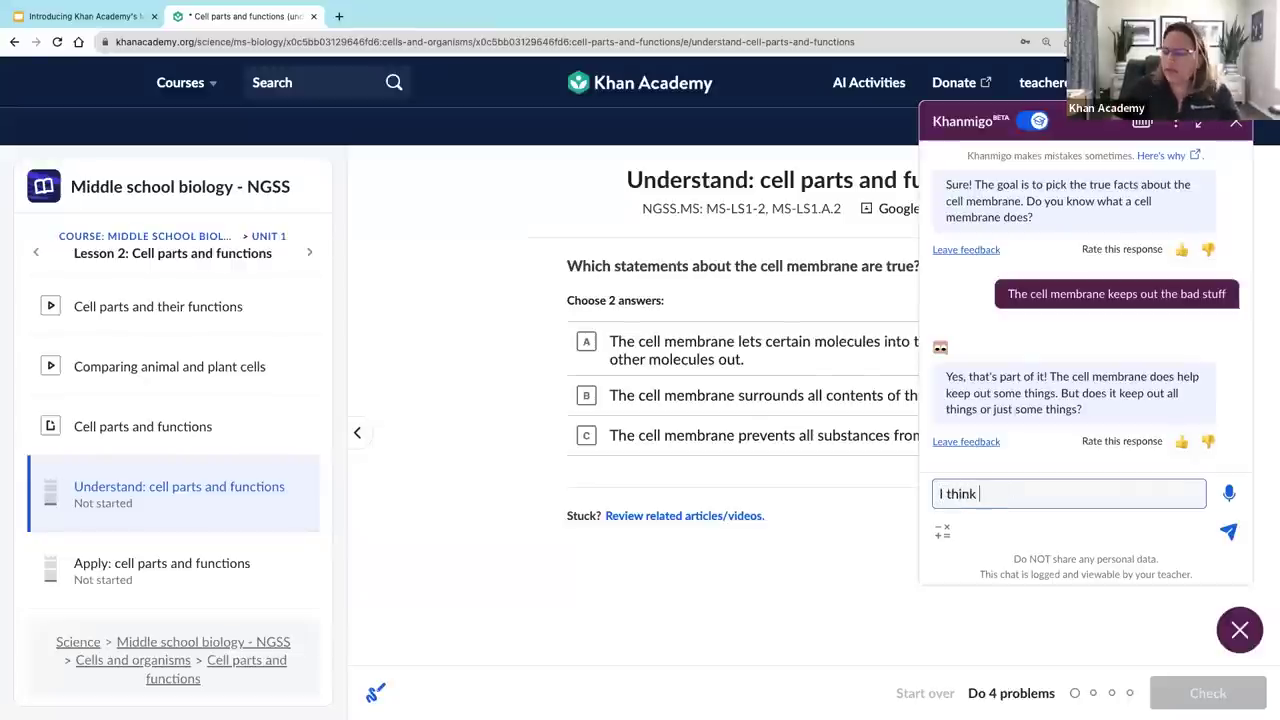
type("it lets some")
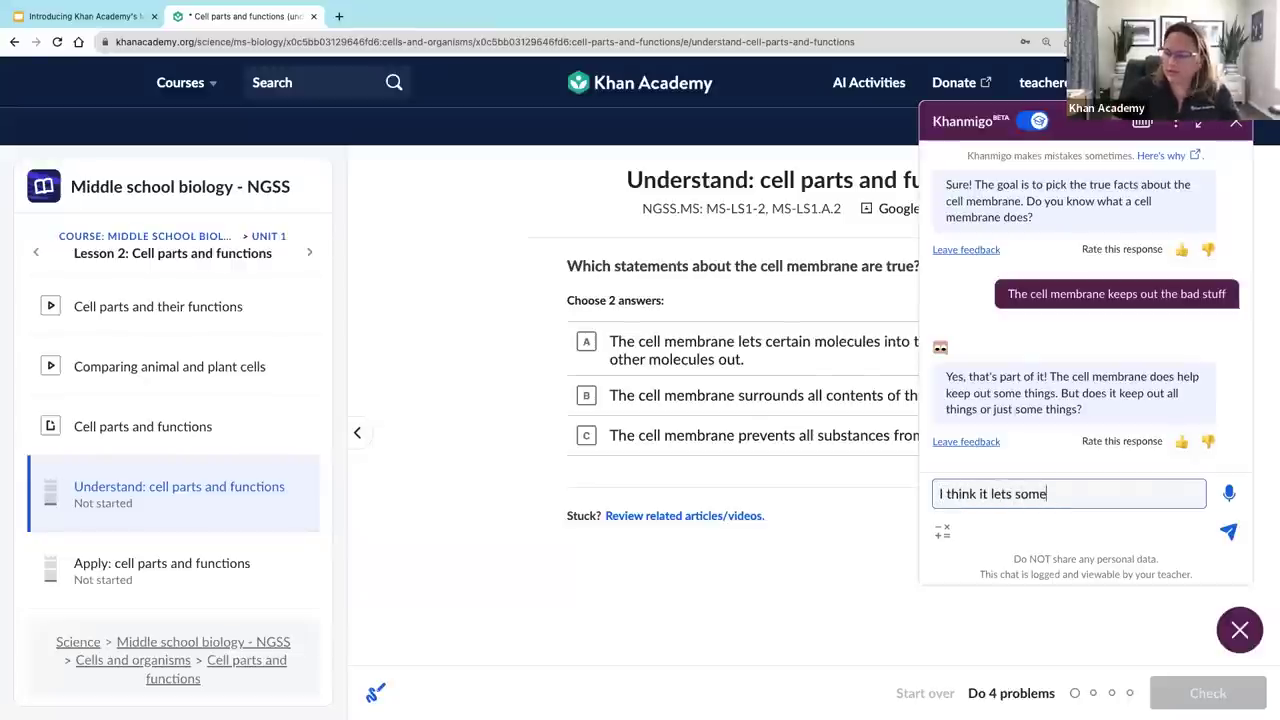
type(" stuff in and")
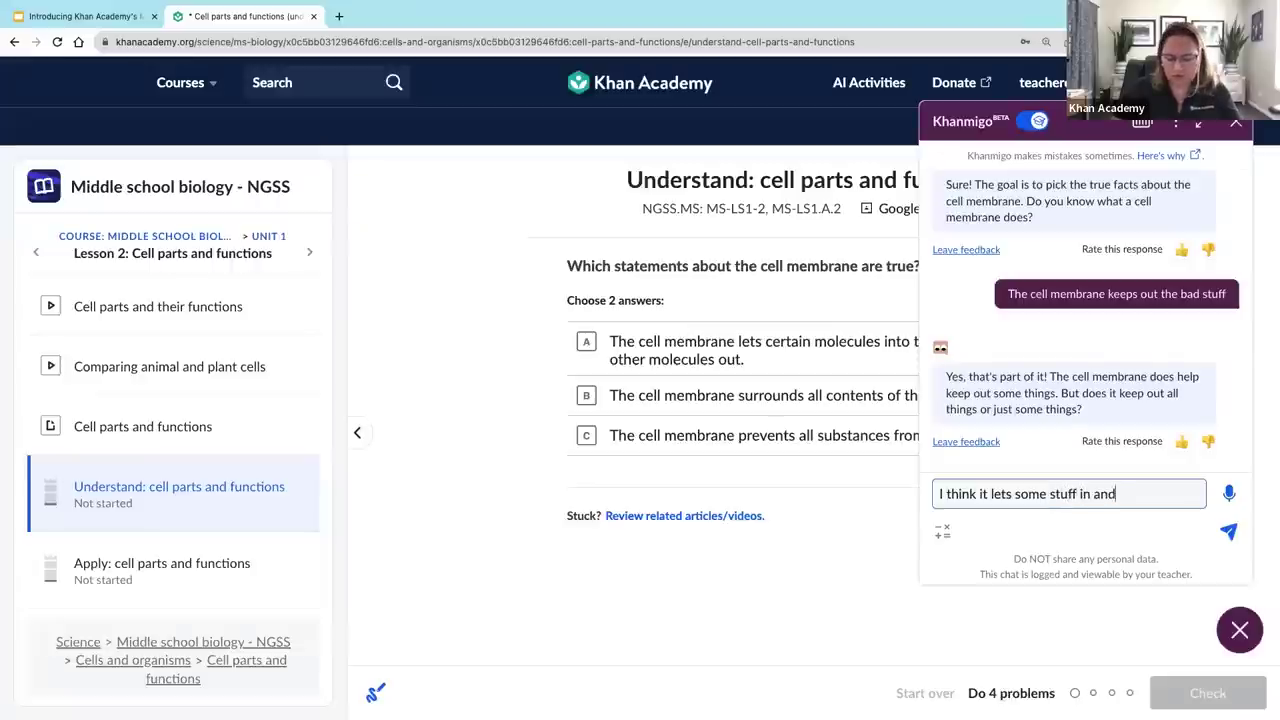
type(" some stuf")
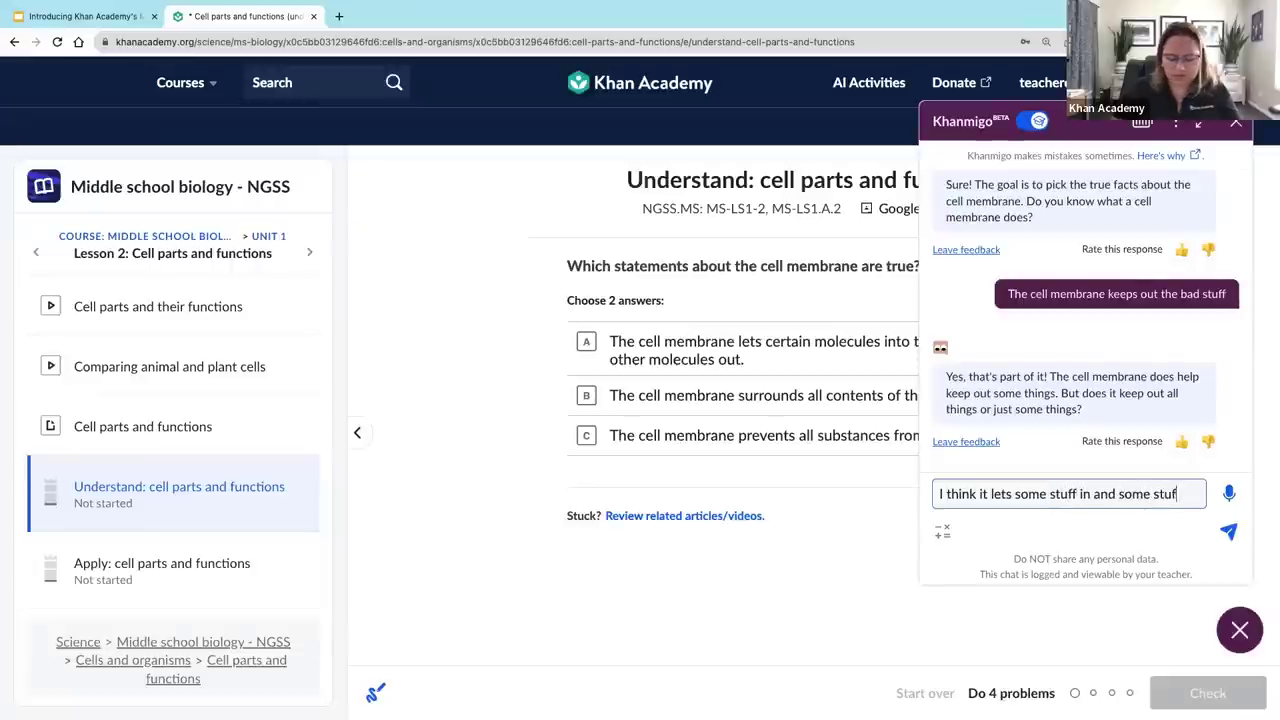
type("f it keeps out")
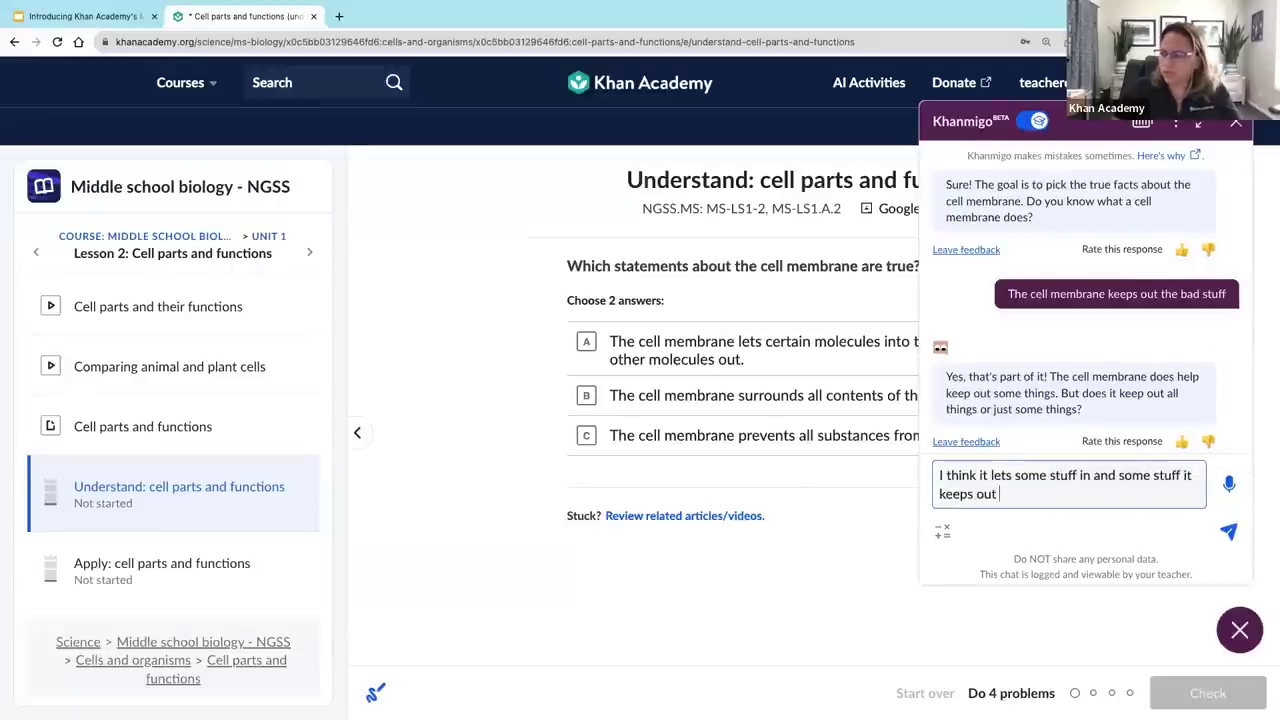
key("Return")
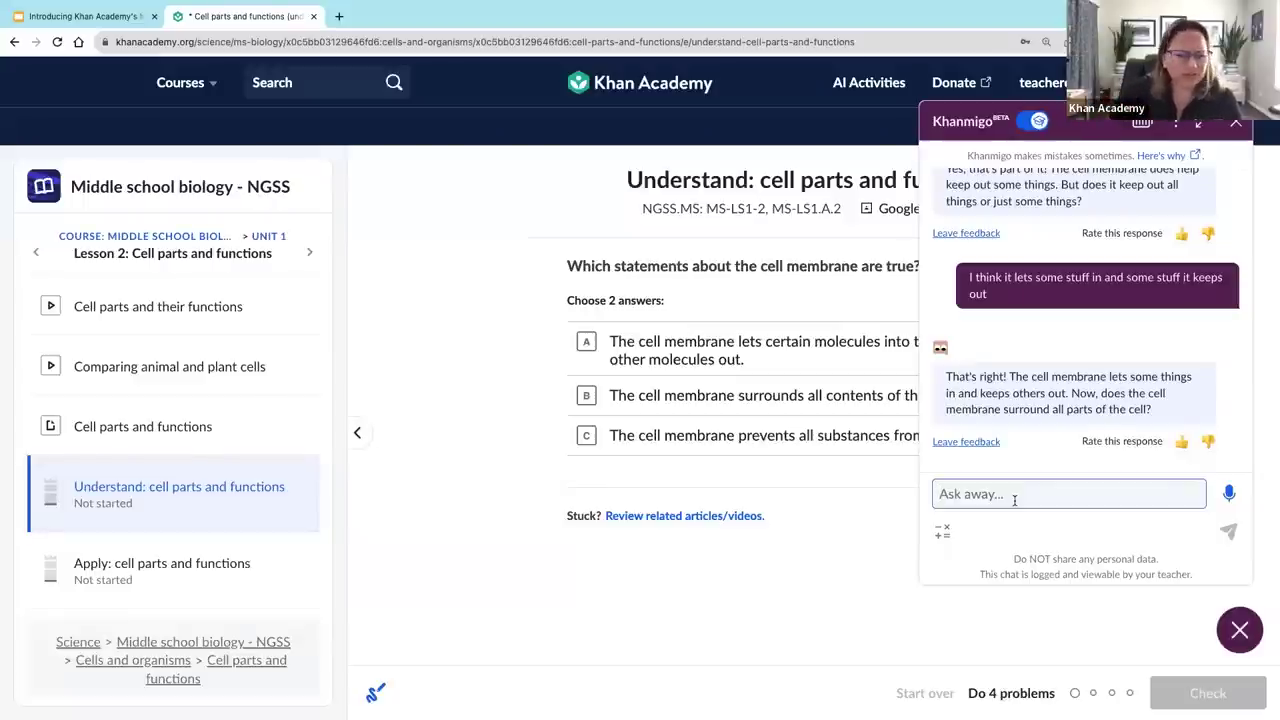
left_click(1014, 500)
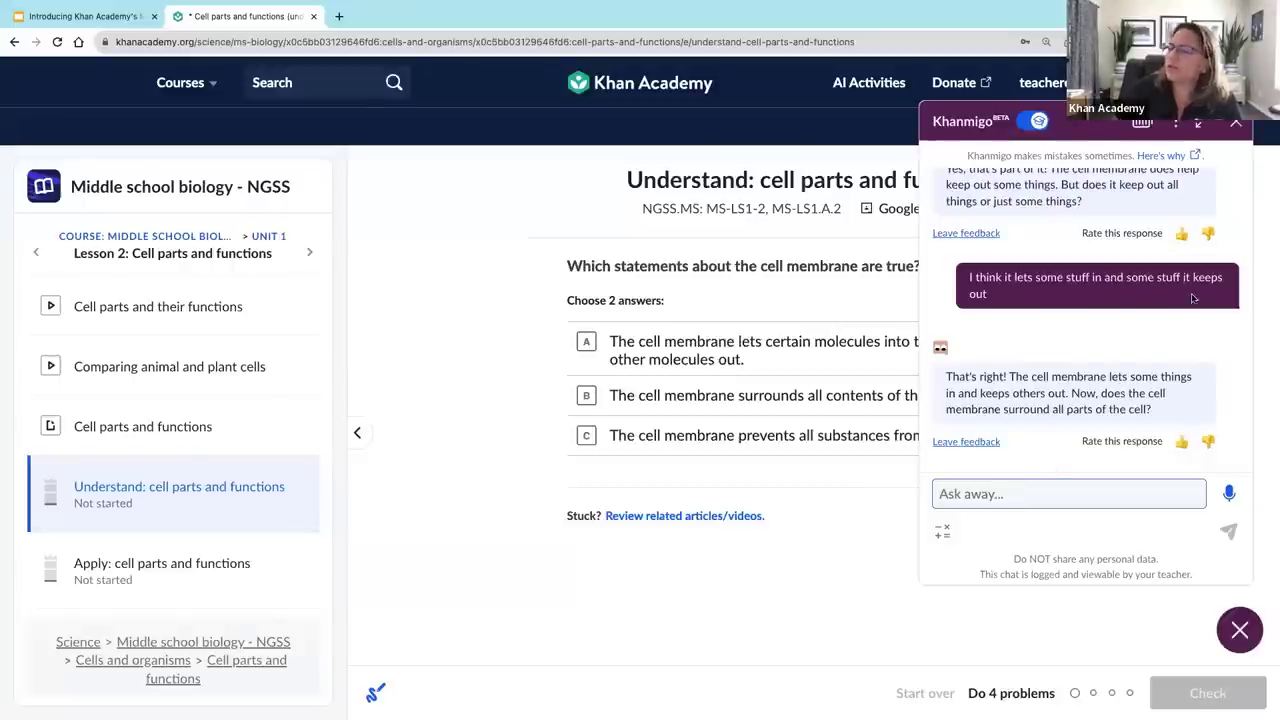
left_click(1236, 122)
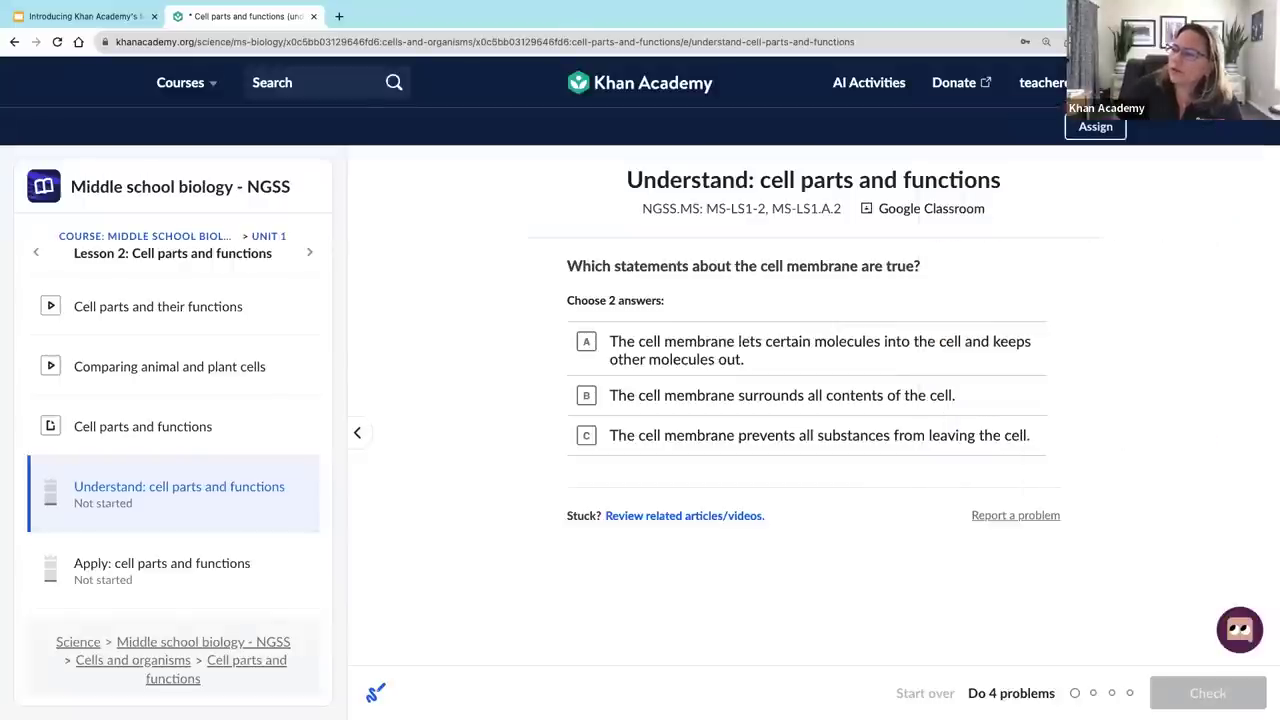
left_click(860, 86)
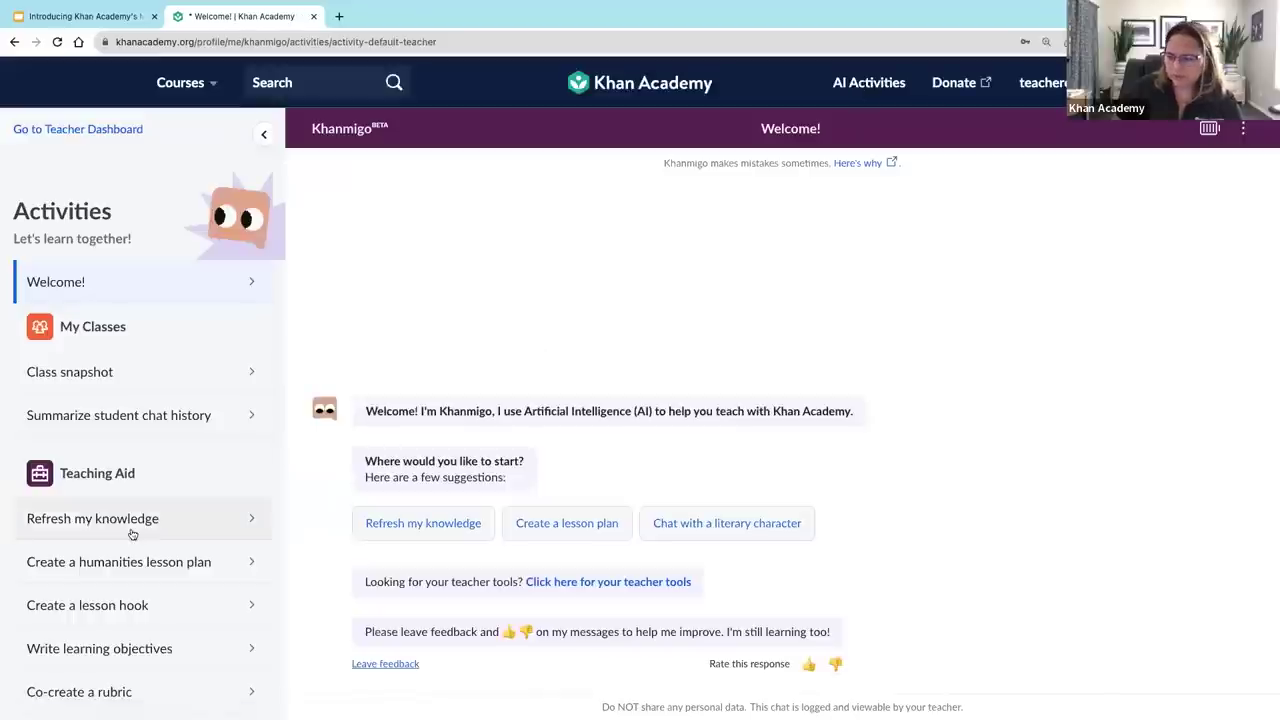
scroll(138, 531, "down", 5)
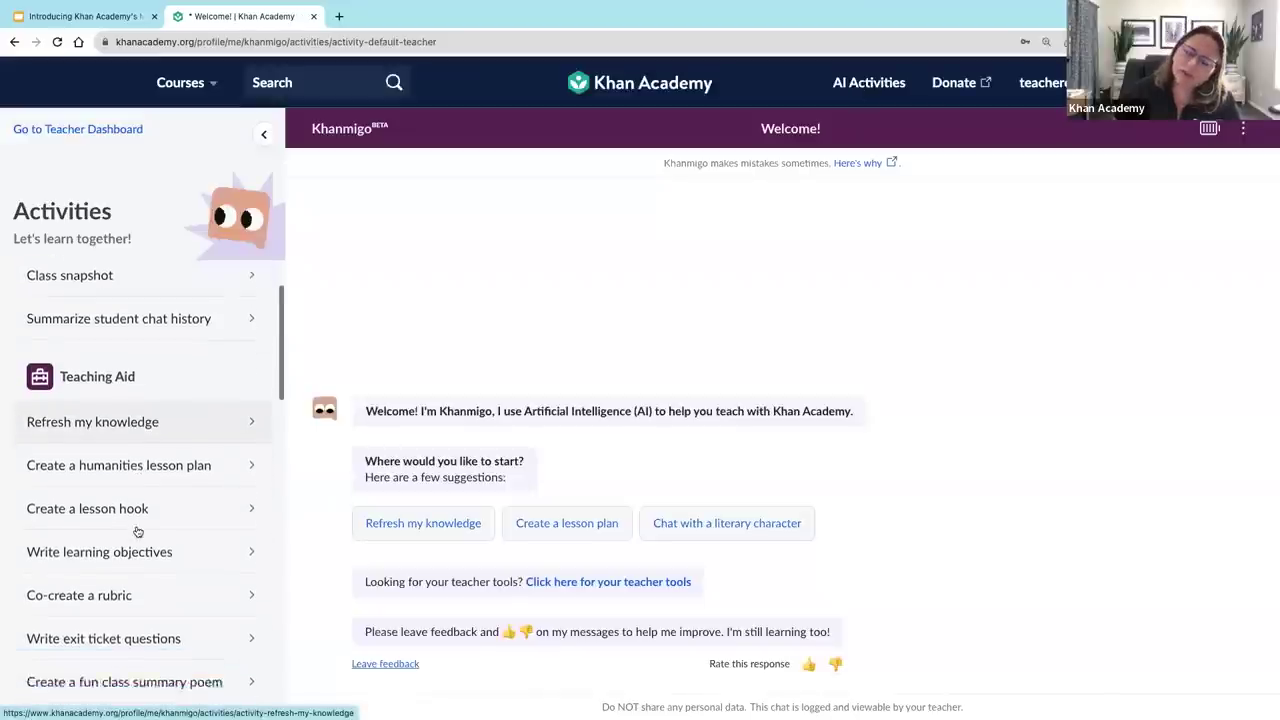
scroll(138, 531, "down", 4)
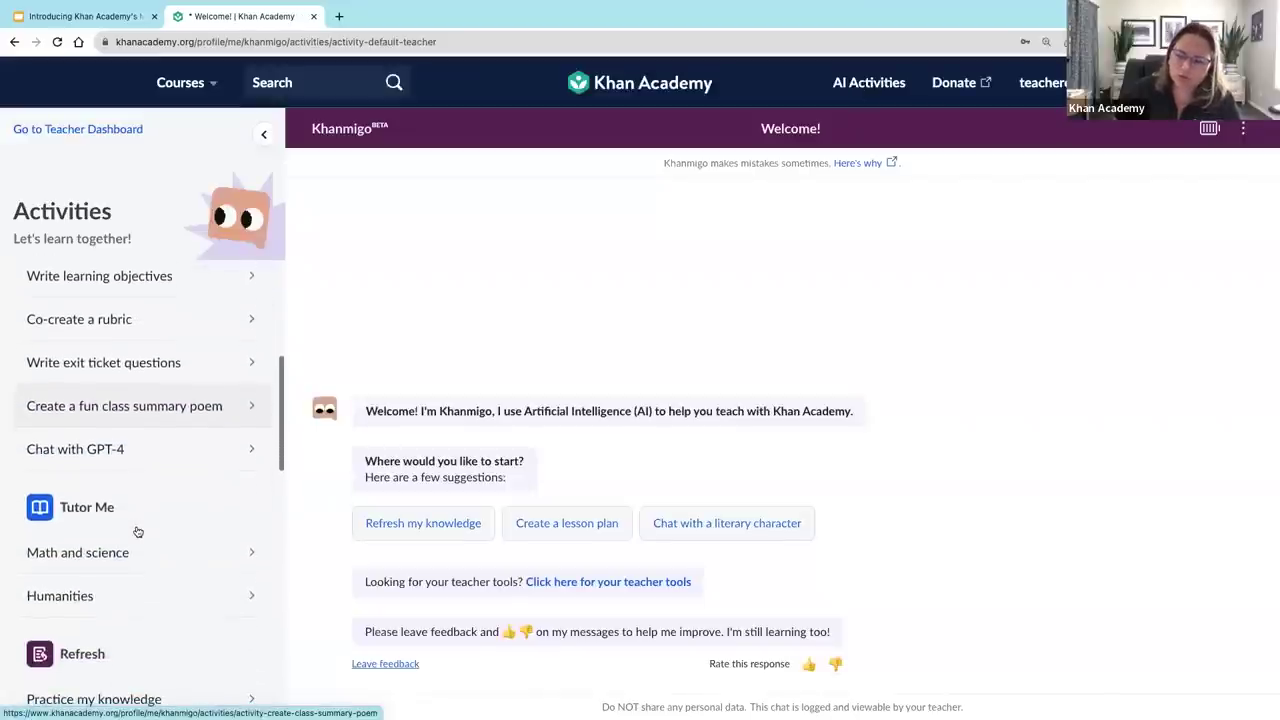
scroll(137, 531, "down", 3)
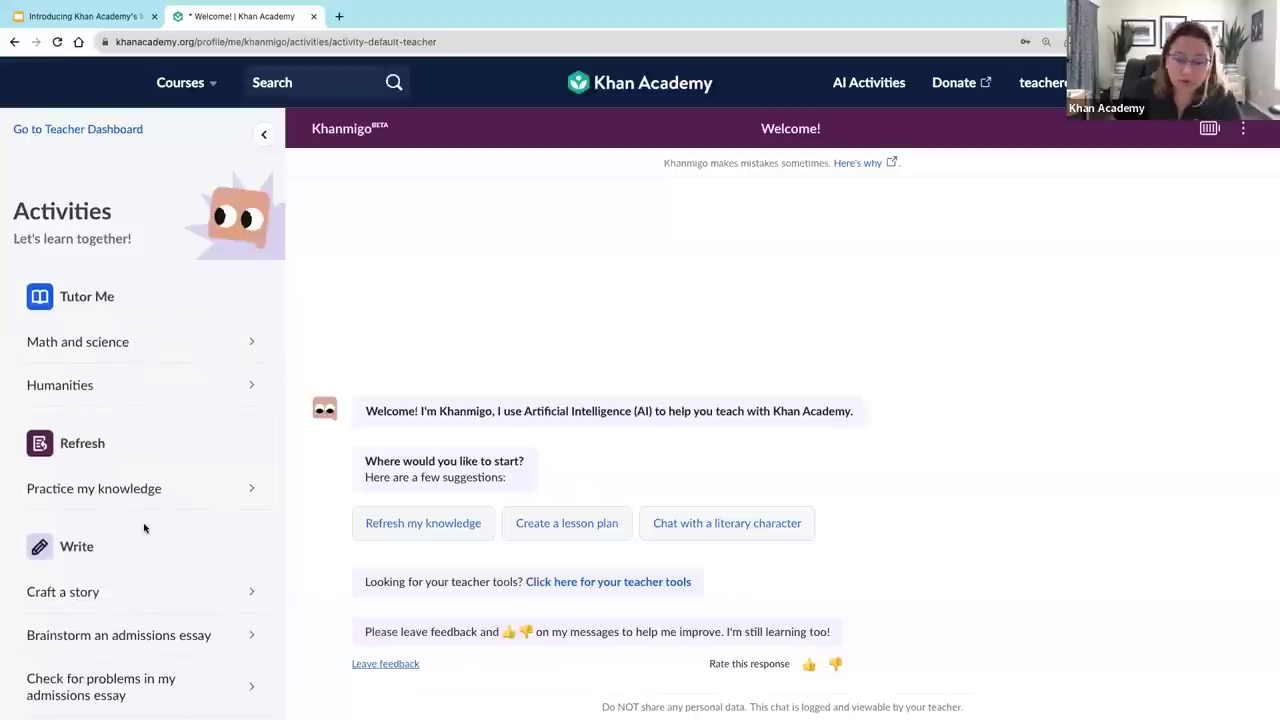
scroll(146, 527, "down", 1)
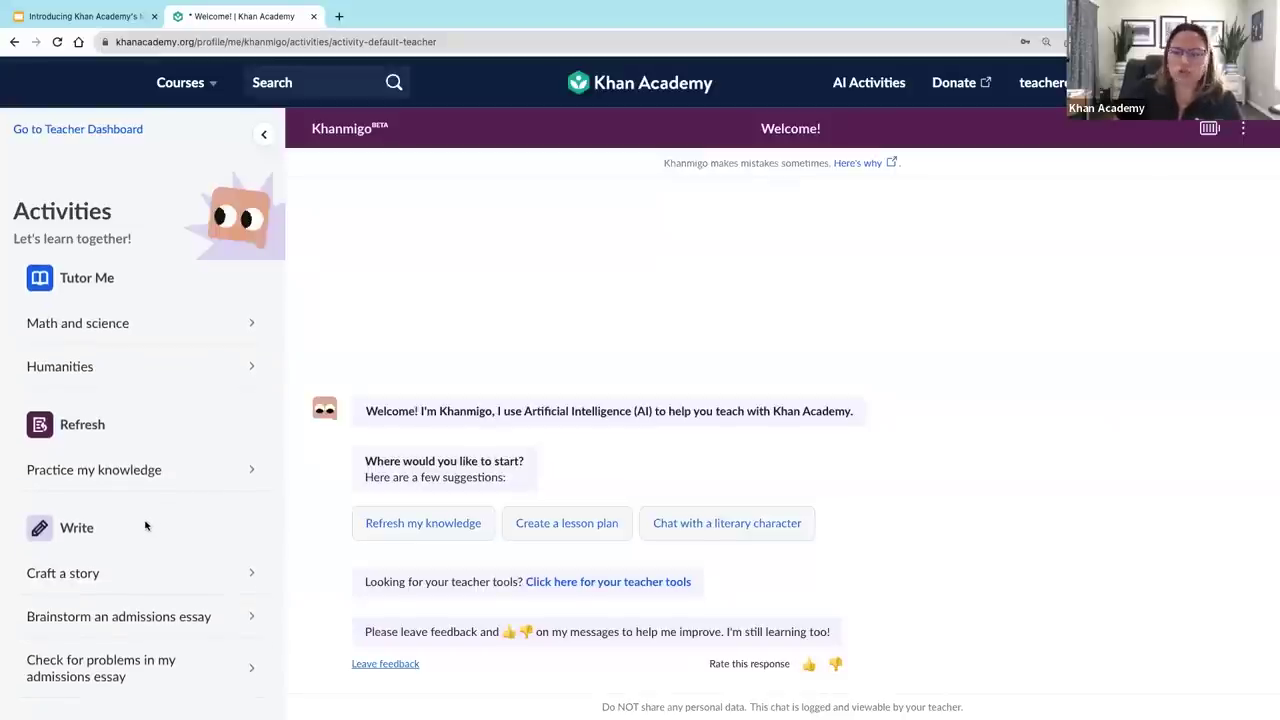
scroll(110, 530, "down", 3)
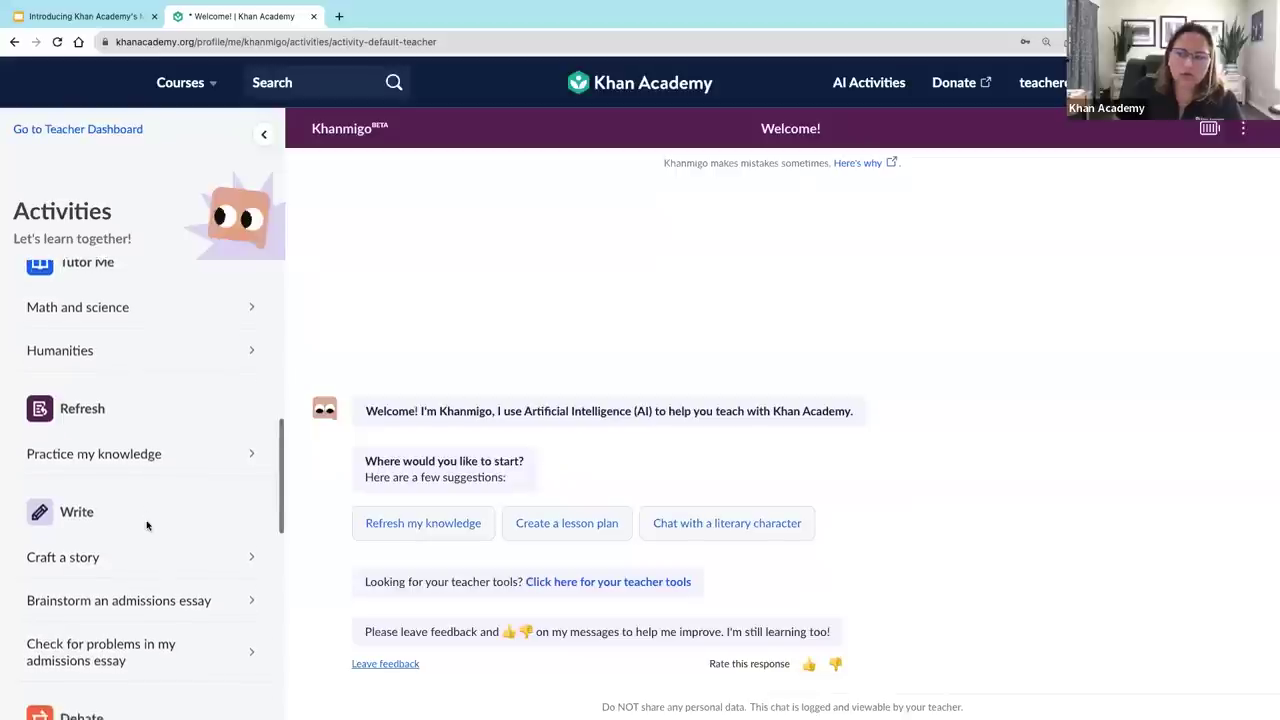
scroll(103, 531, "down", 1)
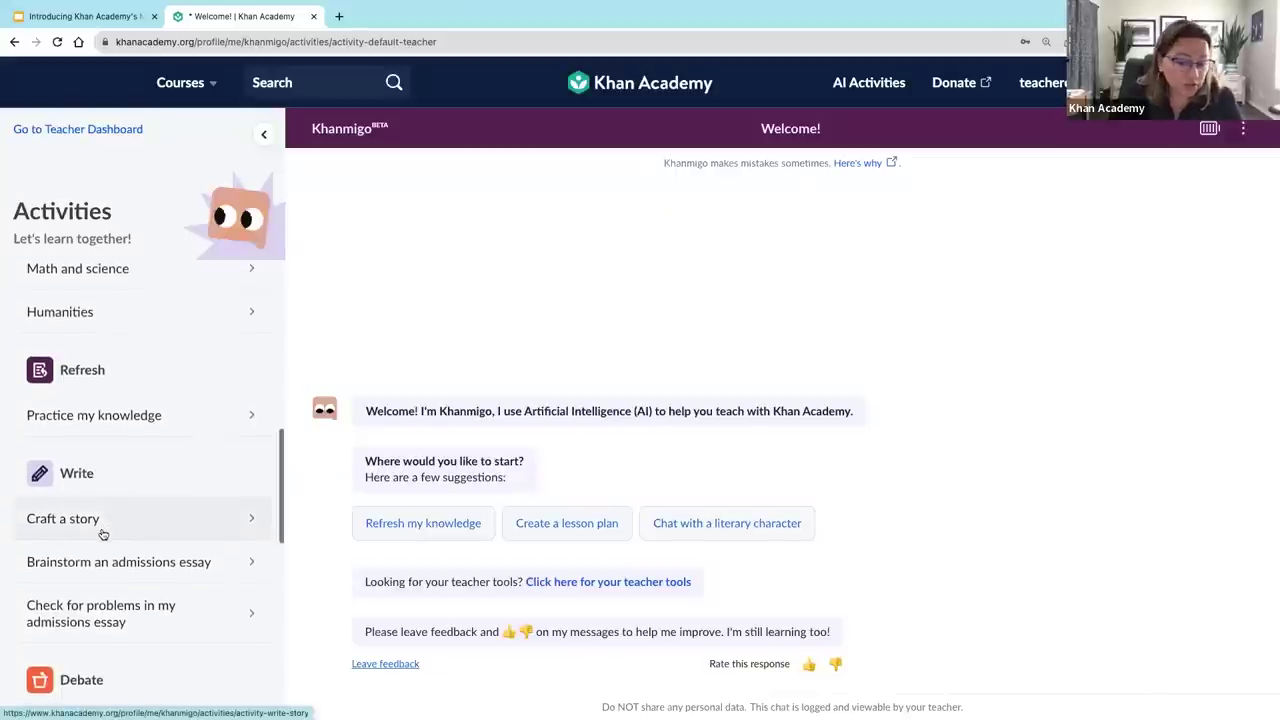
scroll(107, 533, "down", 3)
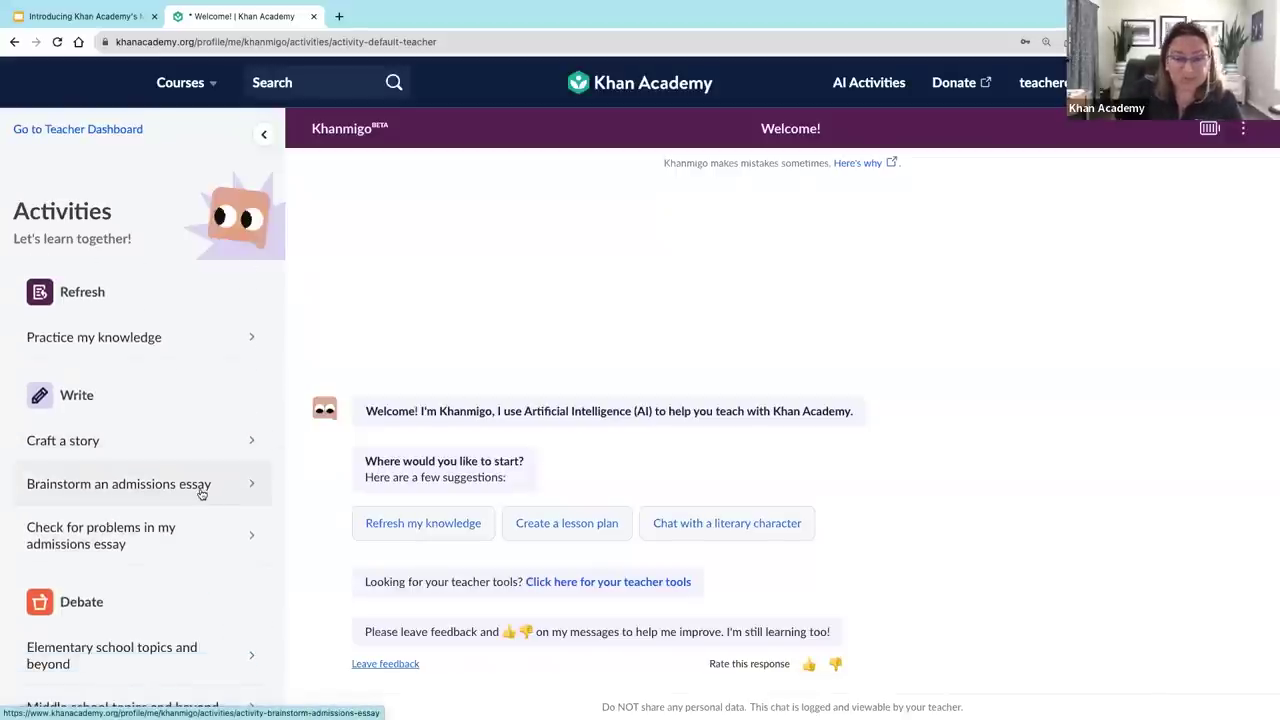
scroll(201, 493, "down", 2)
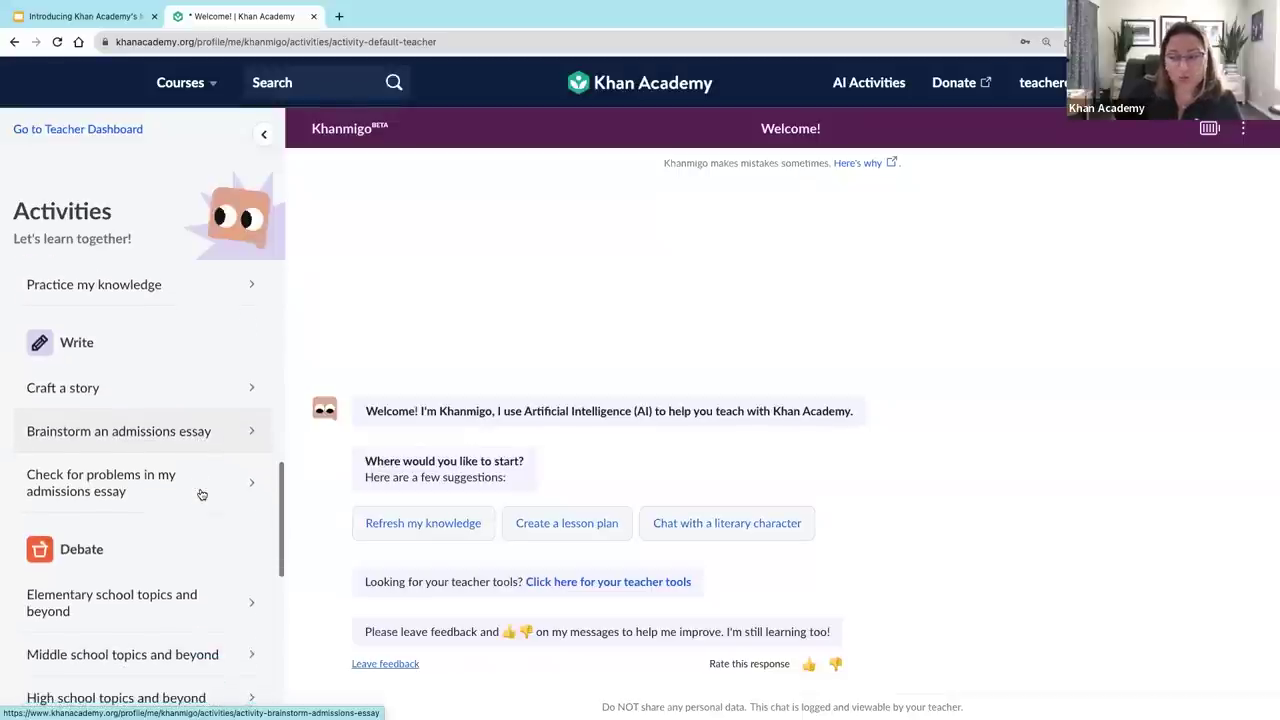
scroll(126, 502, "down", 5)
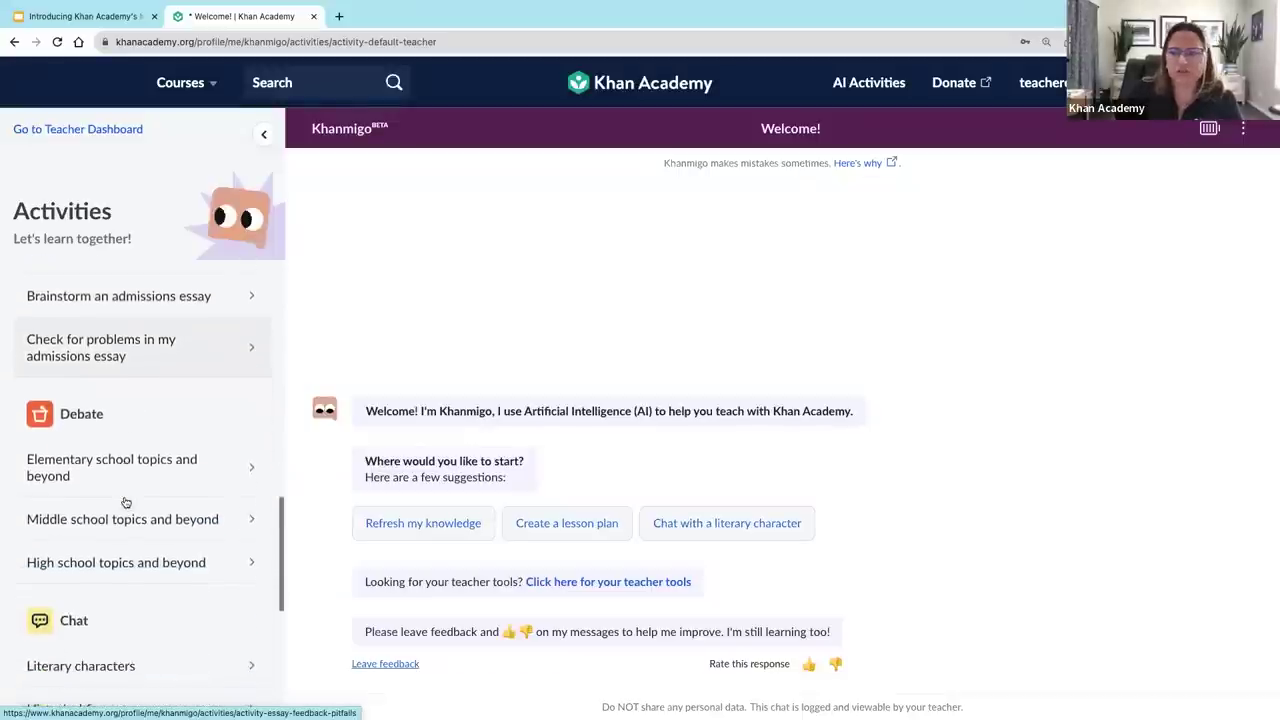
scroll(127, 502, "down", 4)
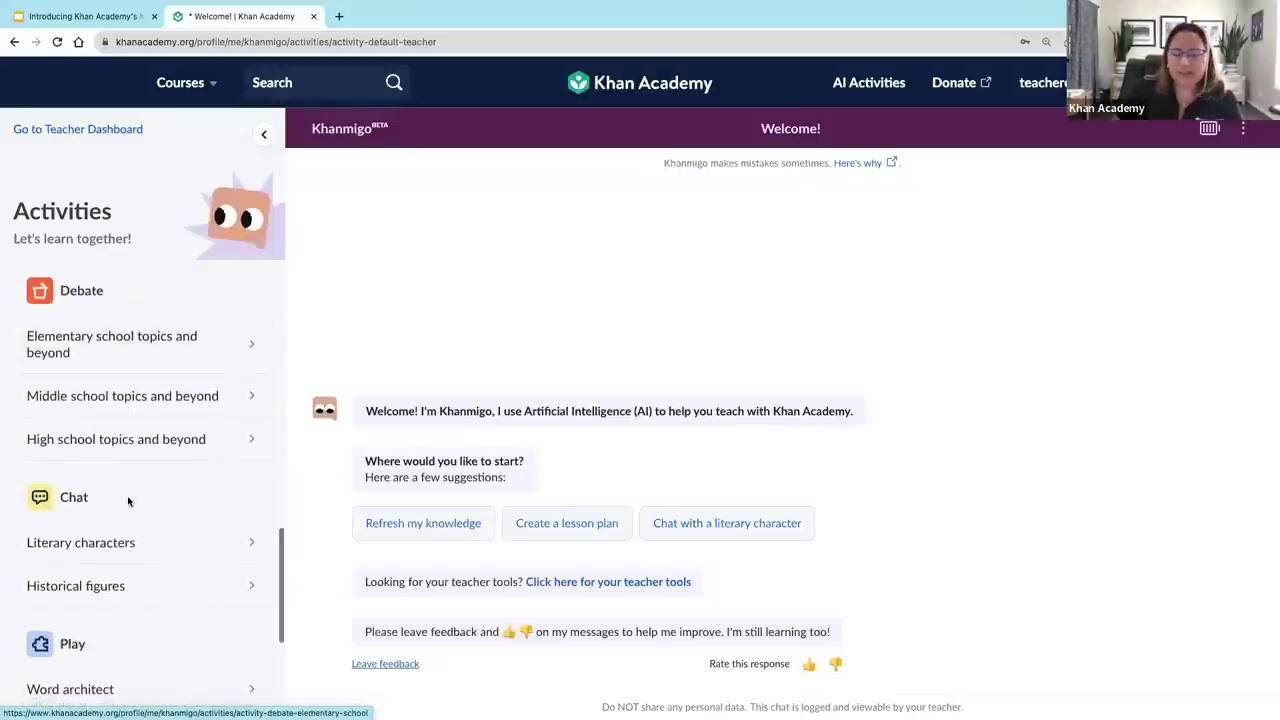
scroll(128, 502, "down", 2)
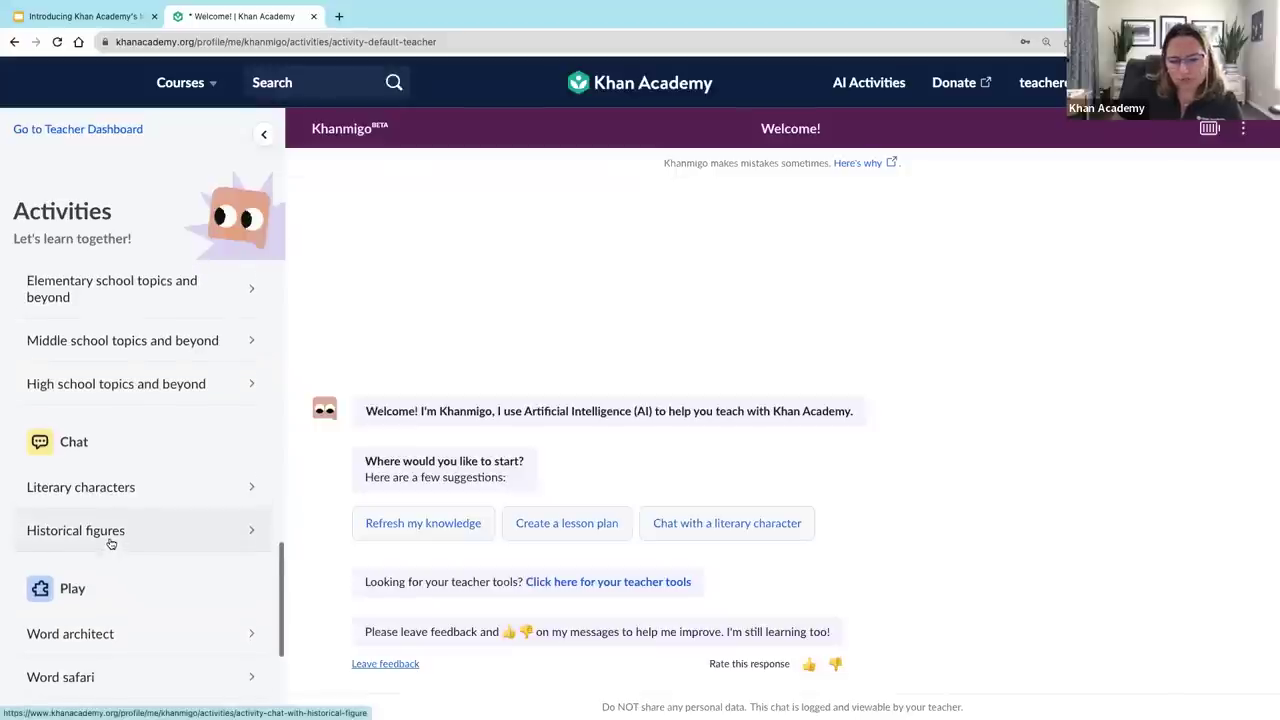
scroll(110, 537, "down", 2)
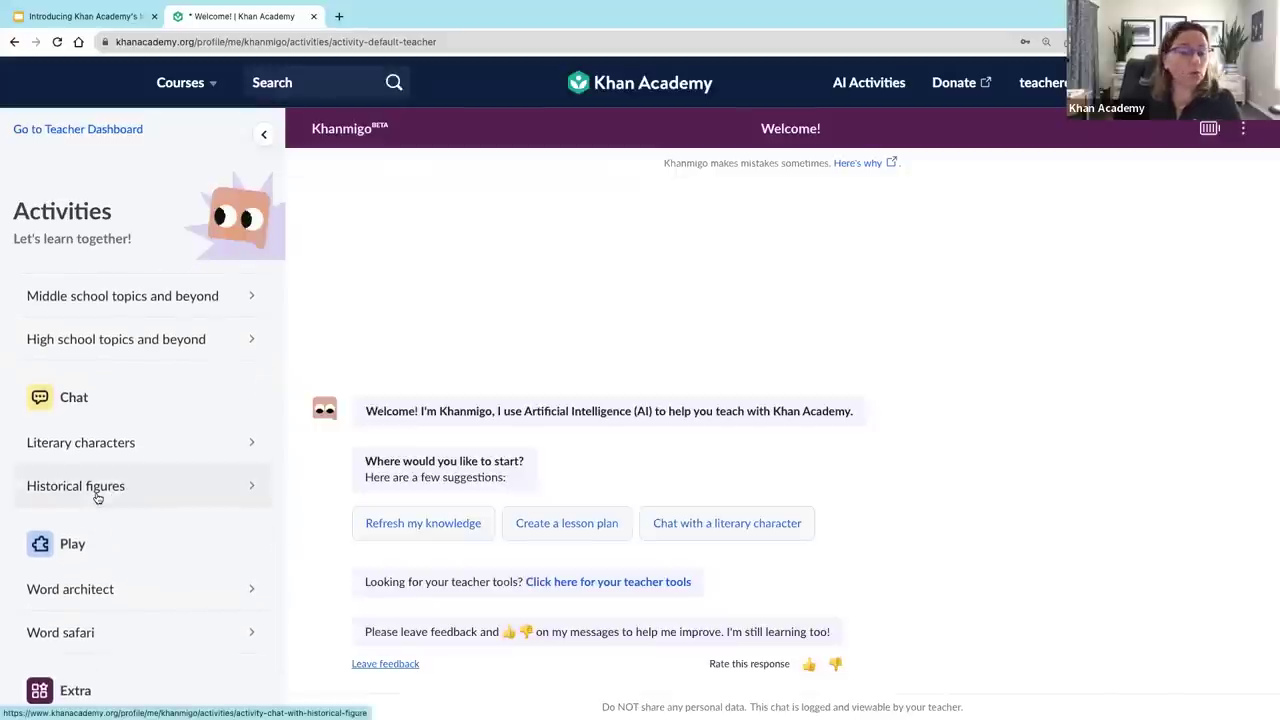
Step: Pick Winston Churchill under Historical figures and ask for his opinion of D-Day
left_click(97, 494)
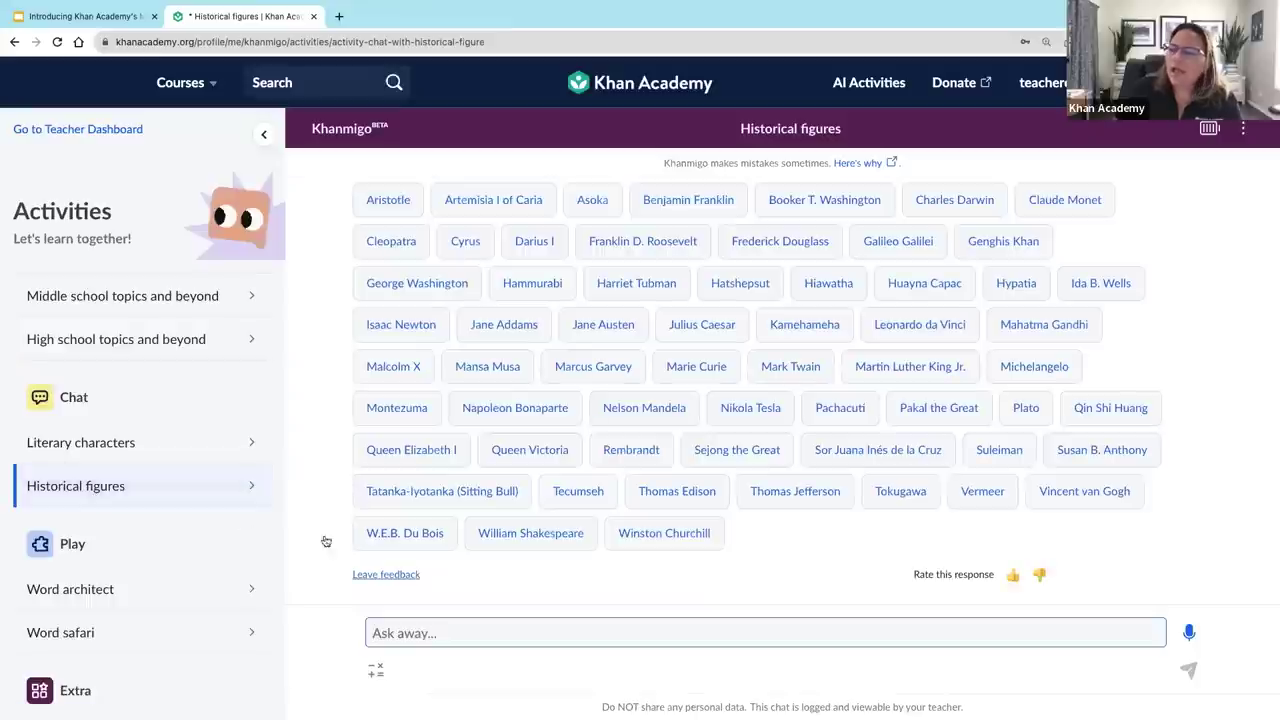
left_click(697, 544)
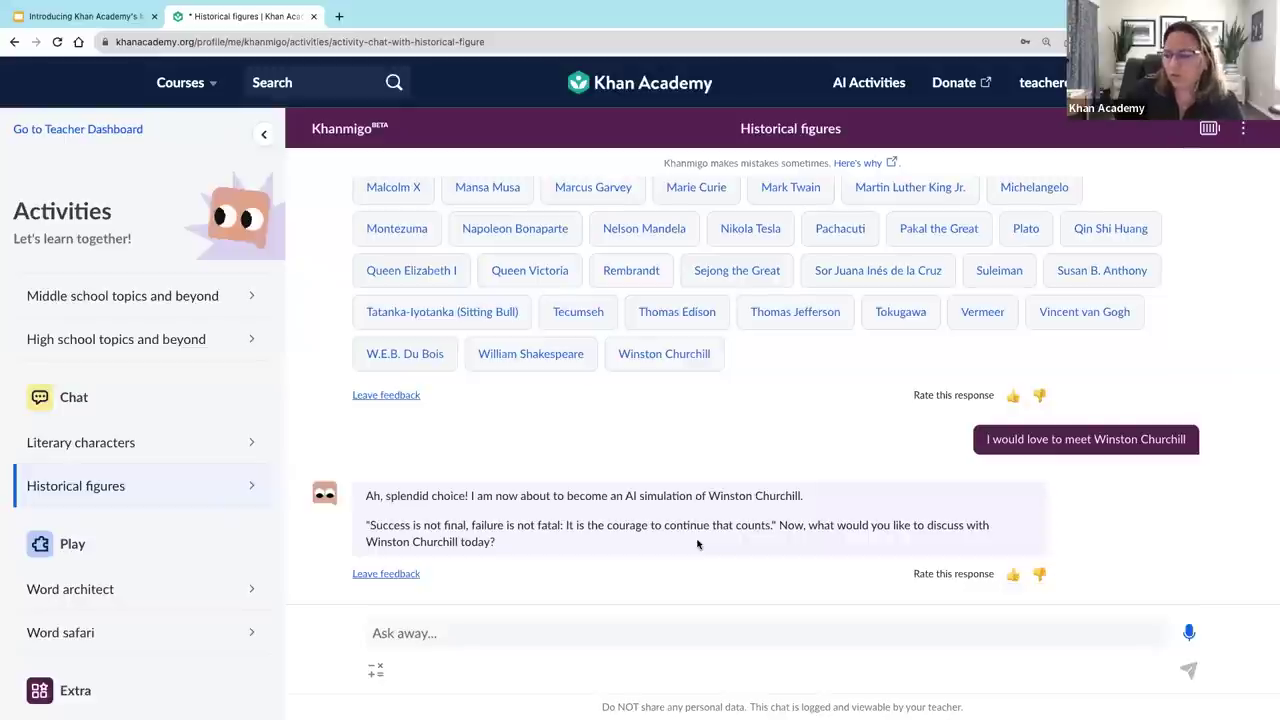
left_click(485, 645)
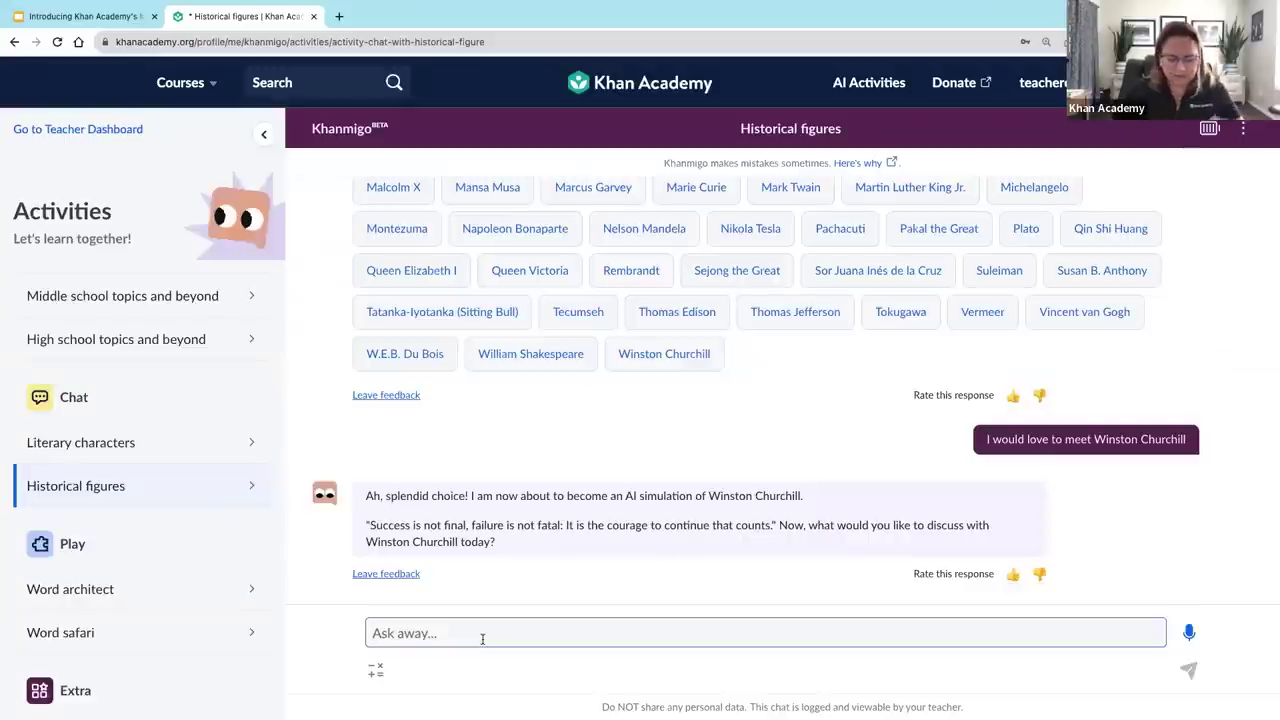
type("What was your r")
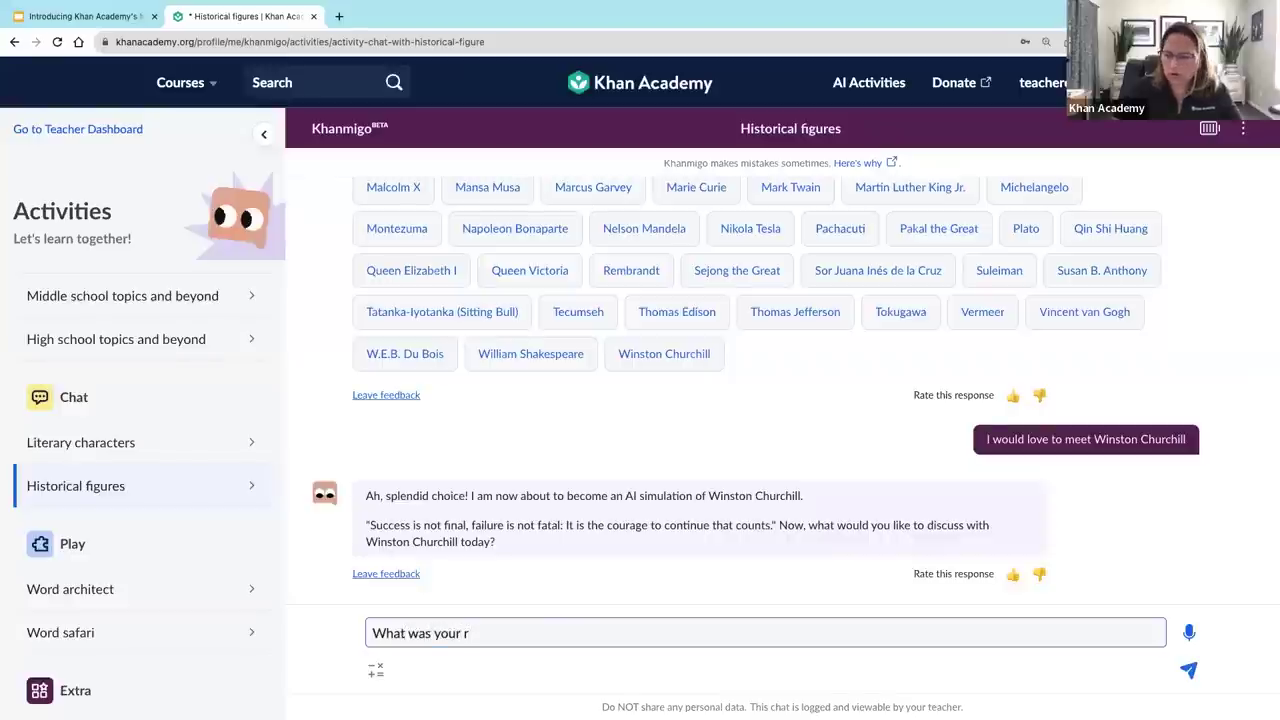
key("BackSpace")
type("opinion od")
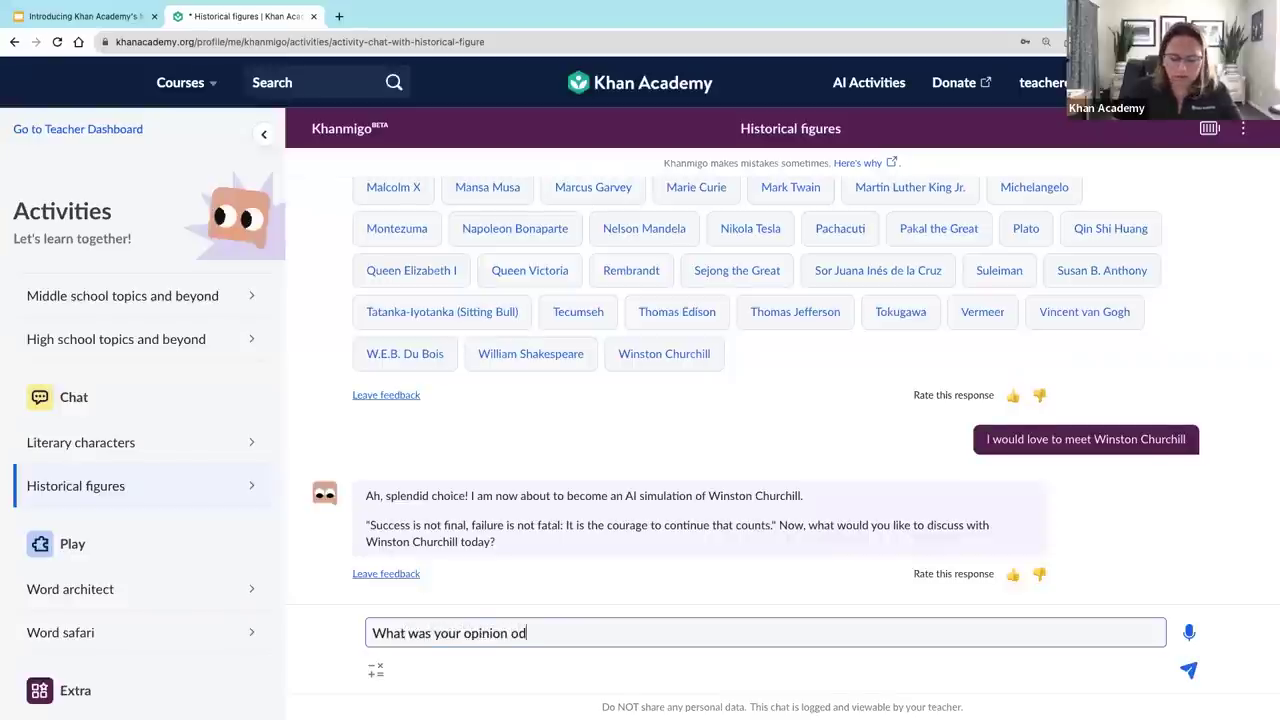
type(" D-Day")
key("Return")
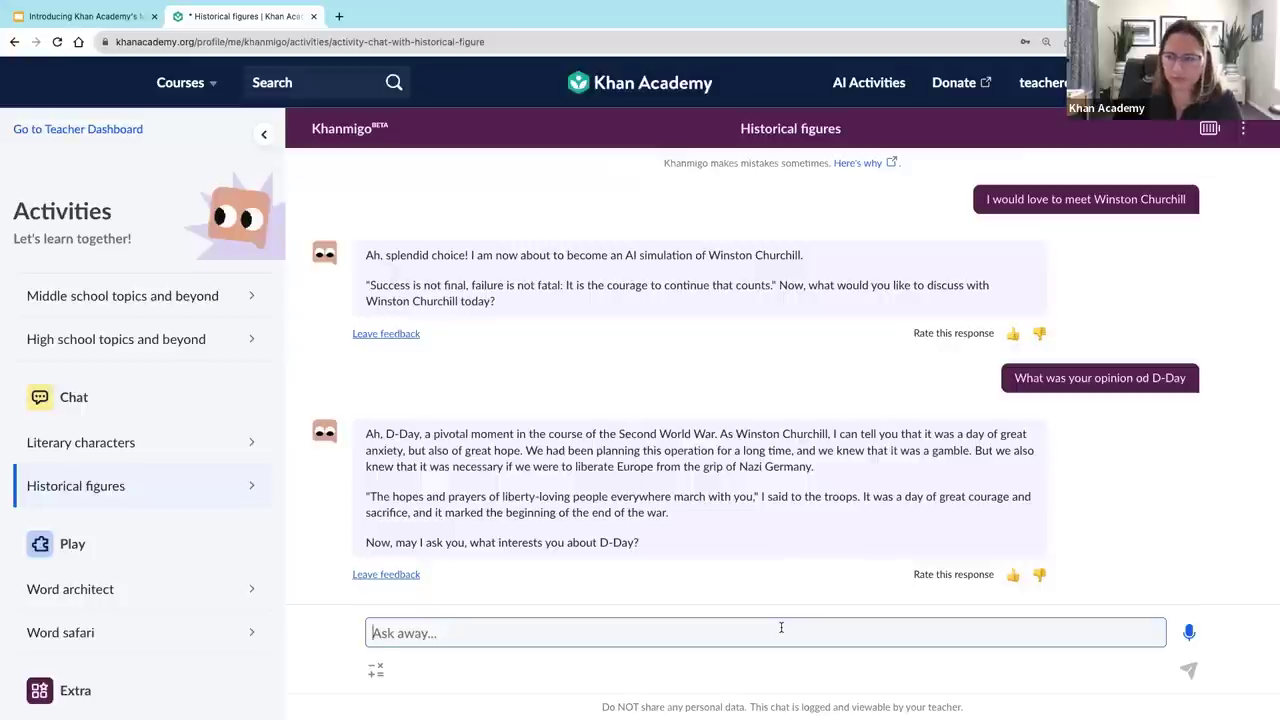
scroll(750, 448, "up", 5)
scroll(750, 451, "up", 1)
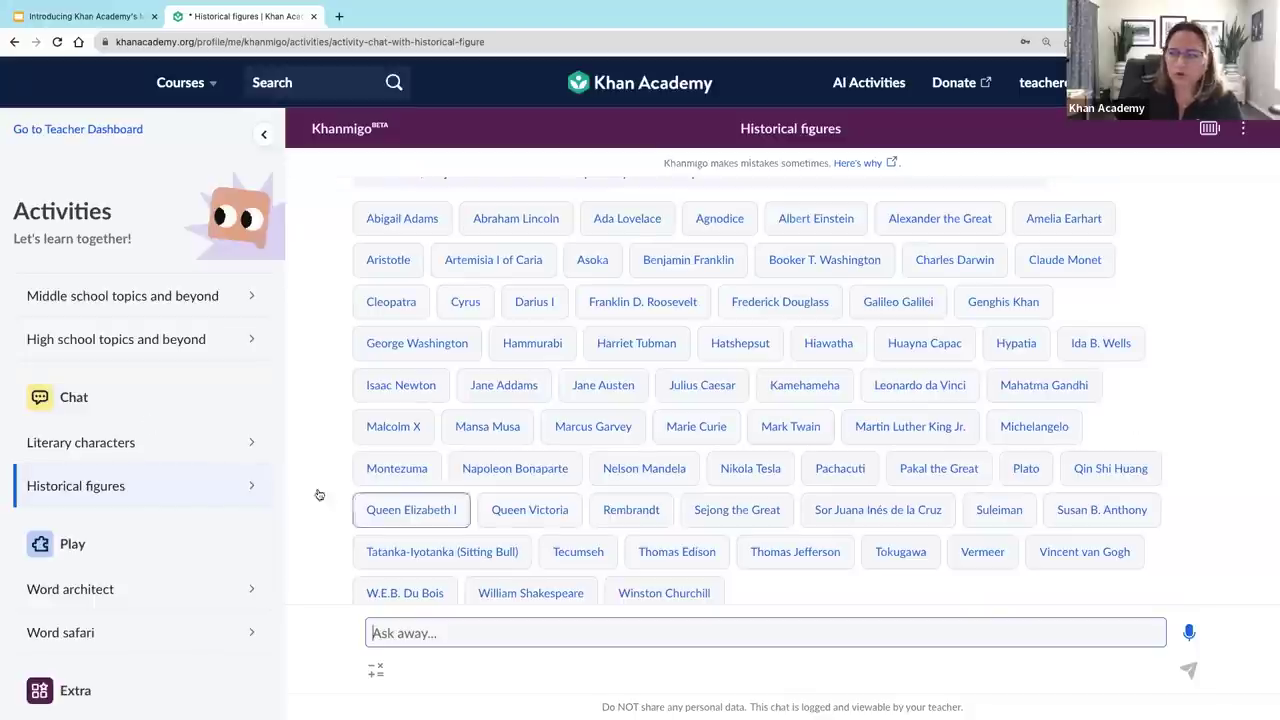
Step: Pick Jay Gatsby under Literary characters and ask 'How did you really feel about Daisy?'
left_click(138, 445)
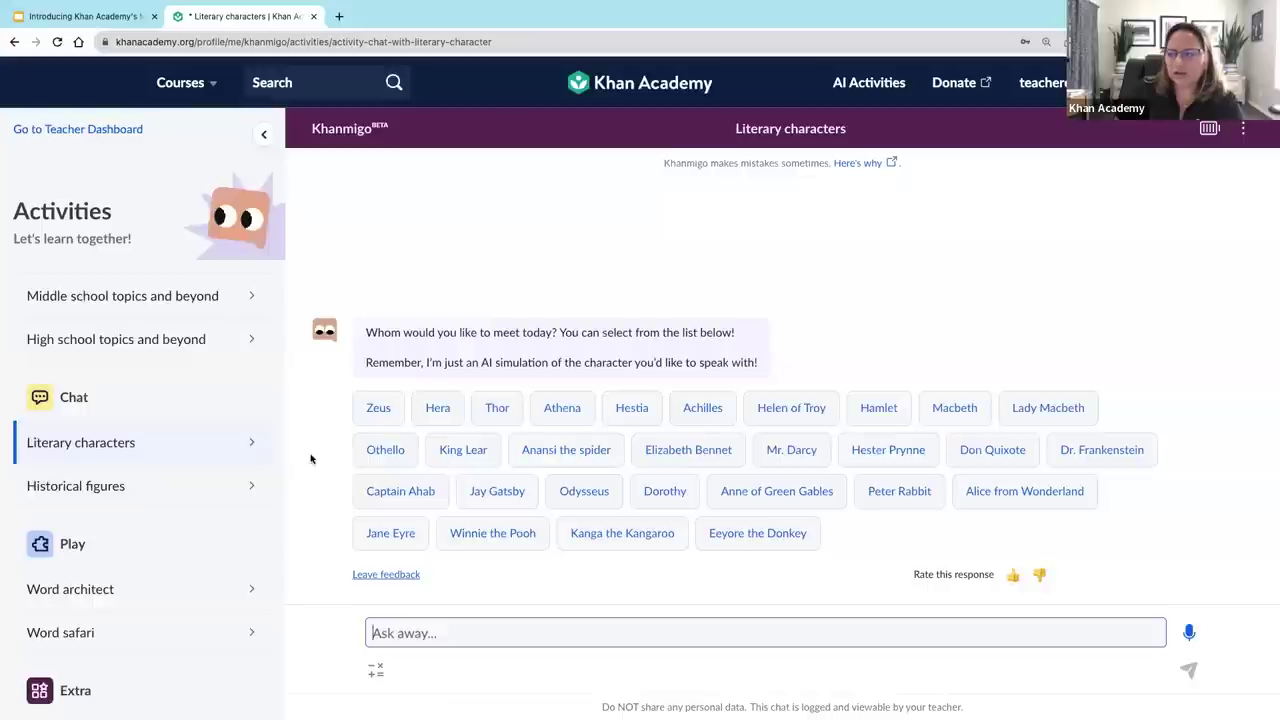
left_click(478, 494)
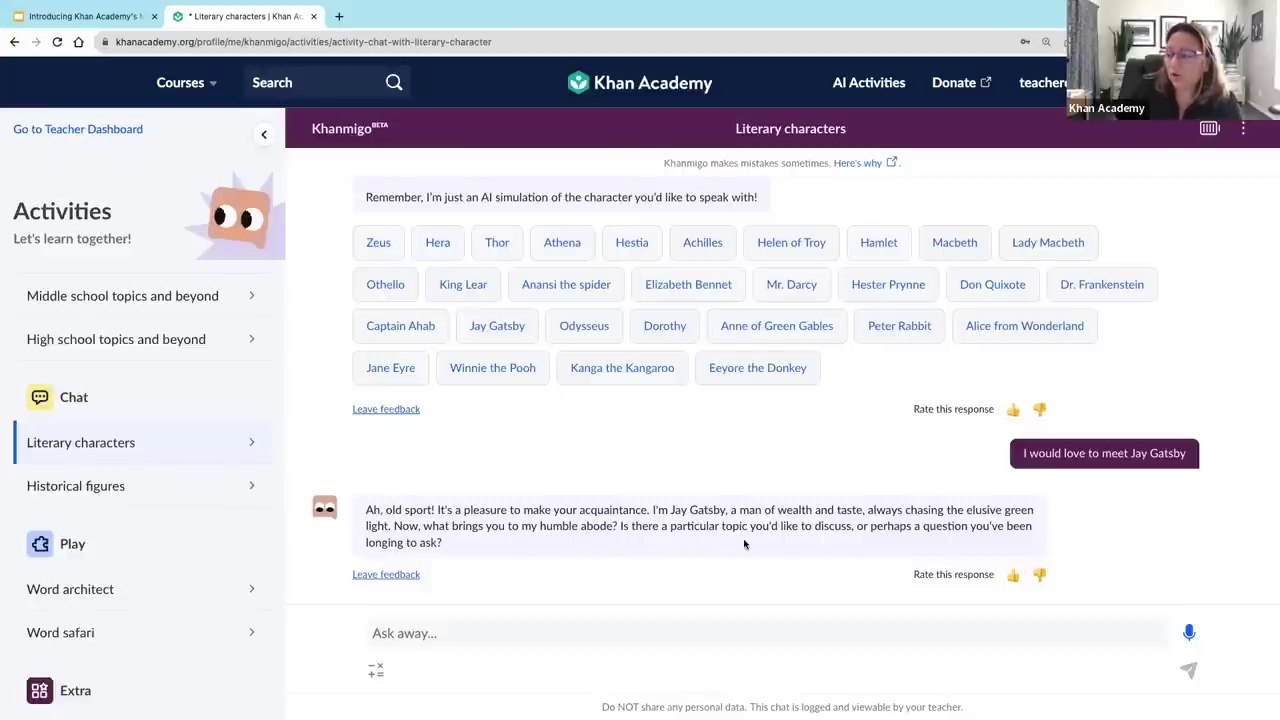
left_click(488, 636)
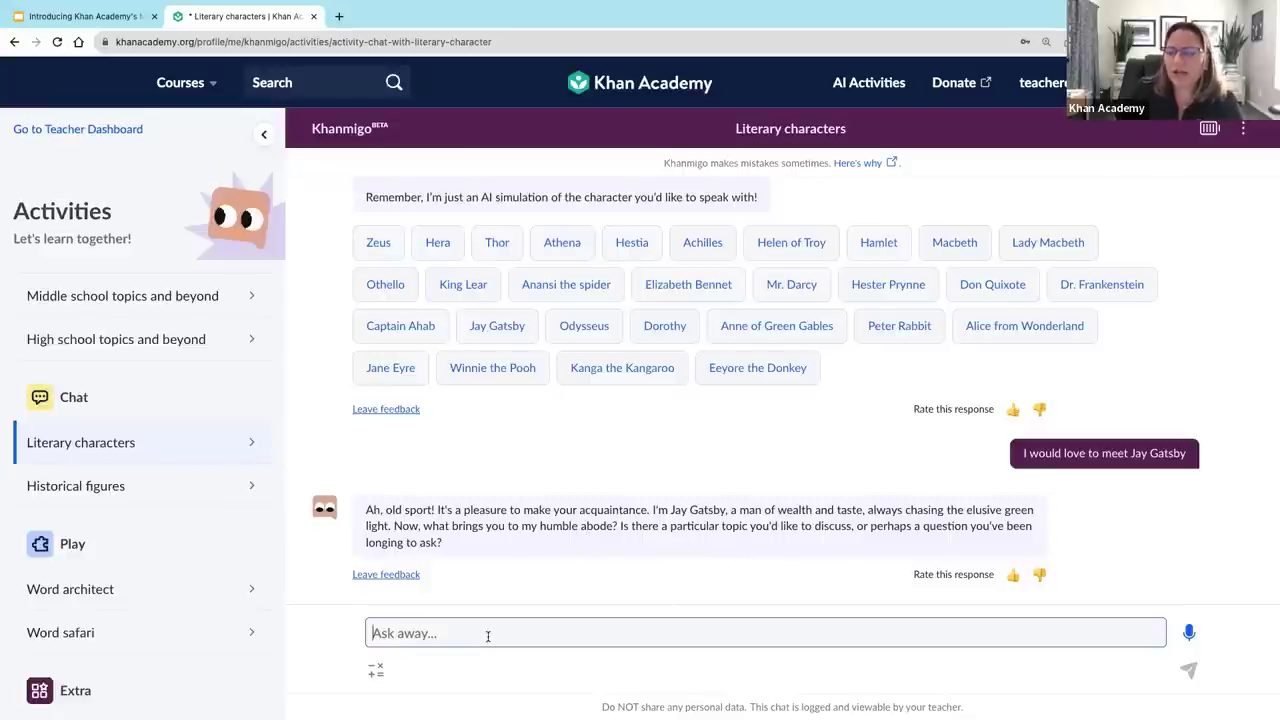
type("How ")
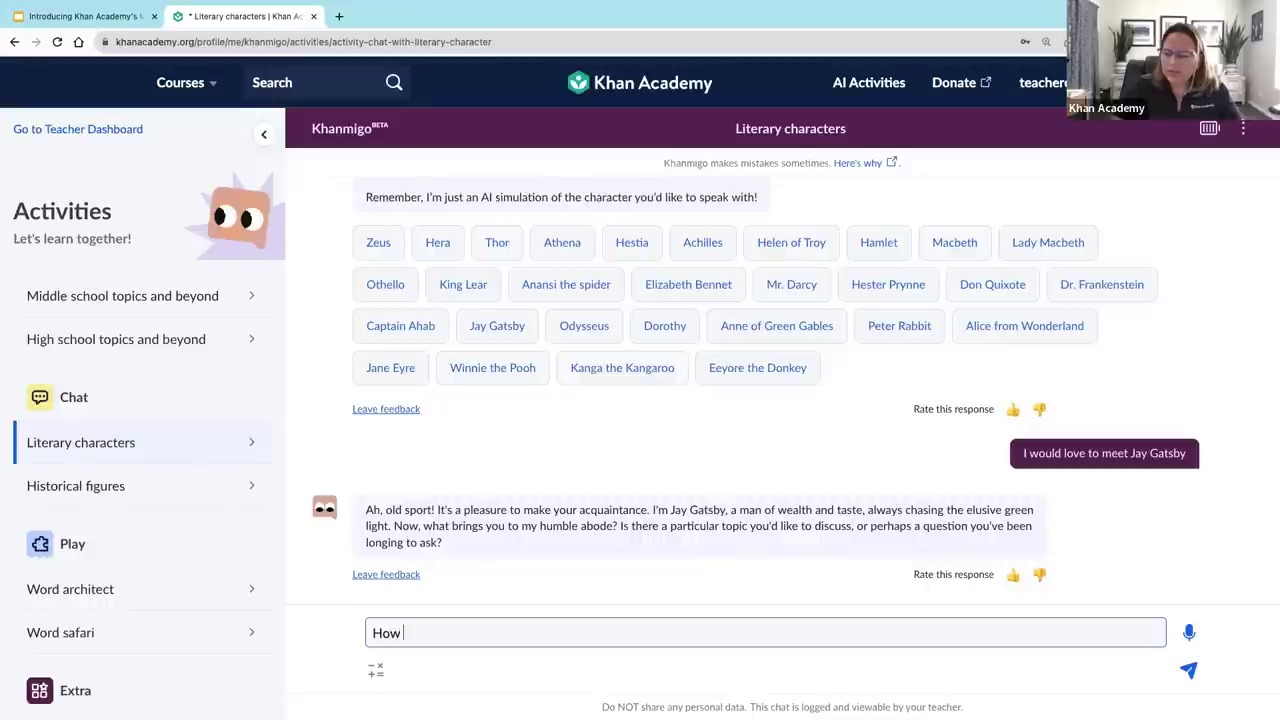
type("did you really f")
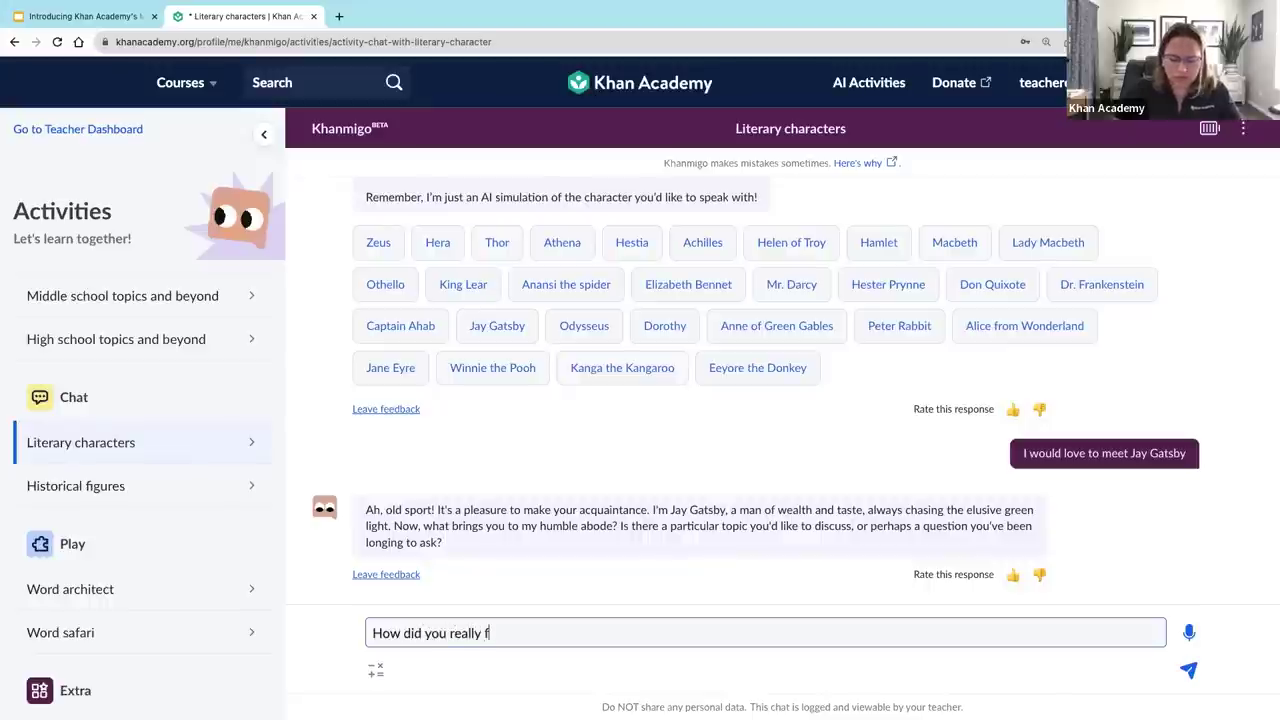
type("eel about Diasy")
key("BackSpace")
key("BackSpace")
key("BackSpace")
key("BackSpace")
type("aisy?")
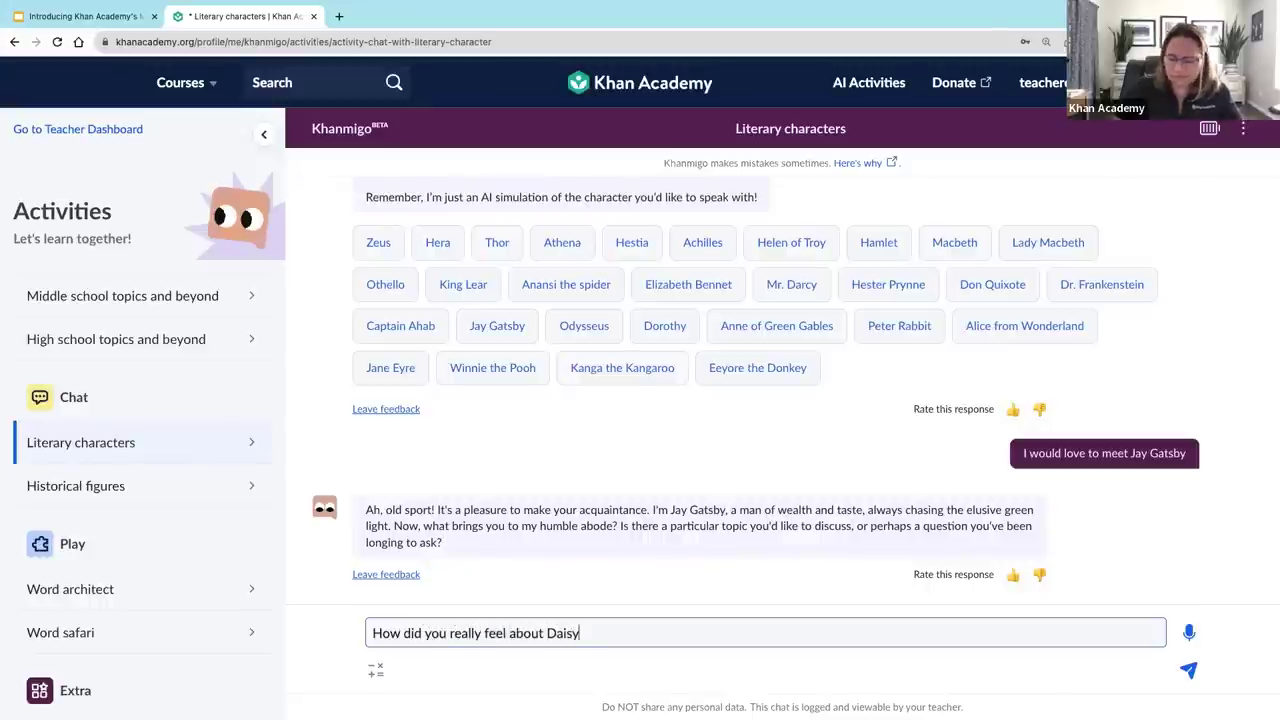
key("Return")
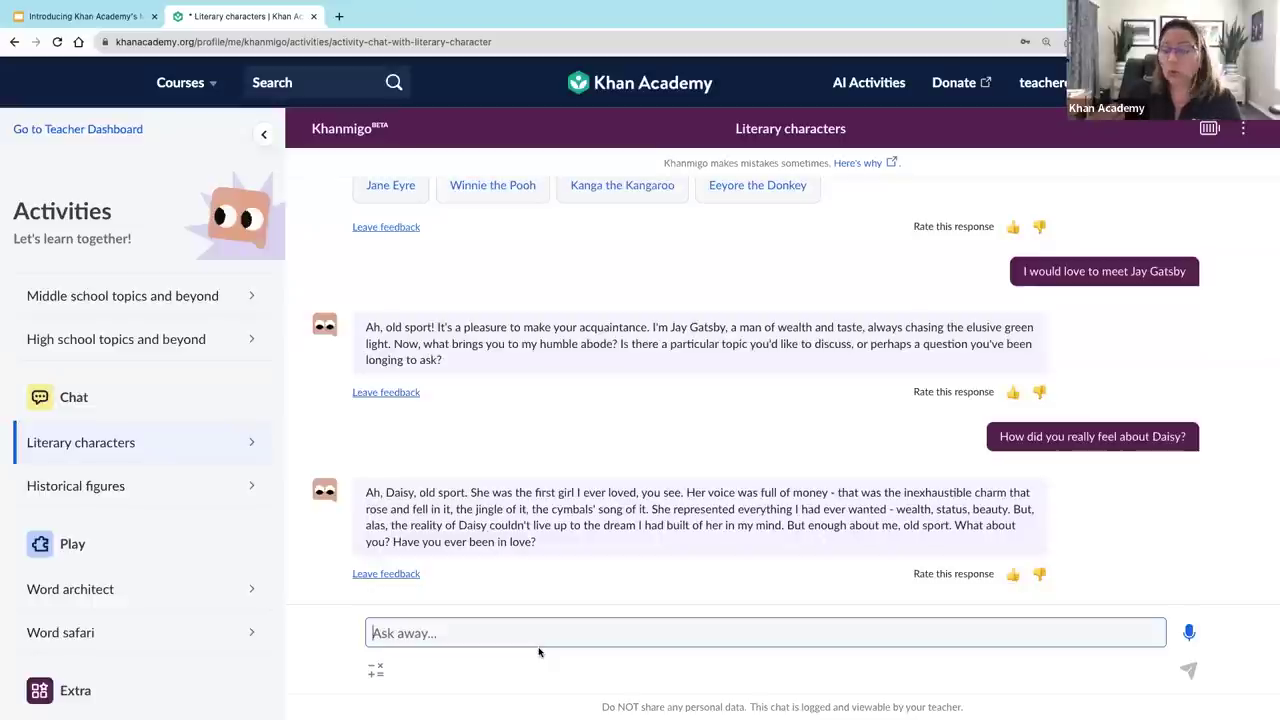
scroll(205, 645, "down", 3)
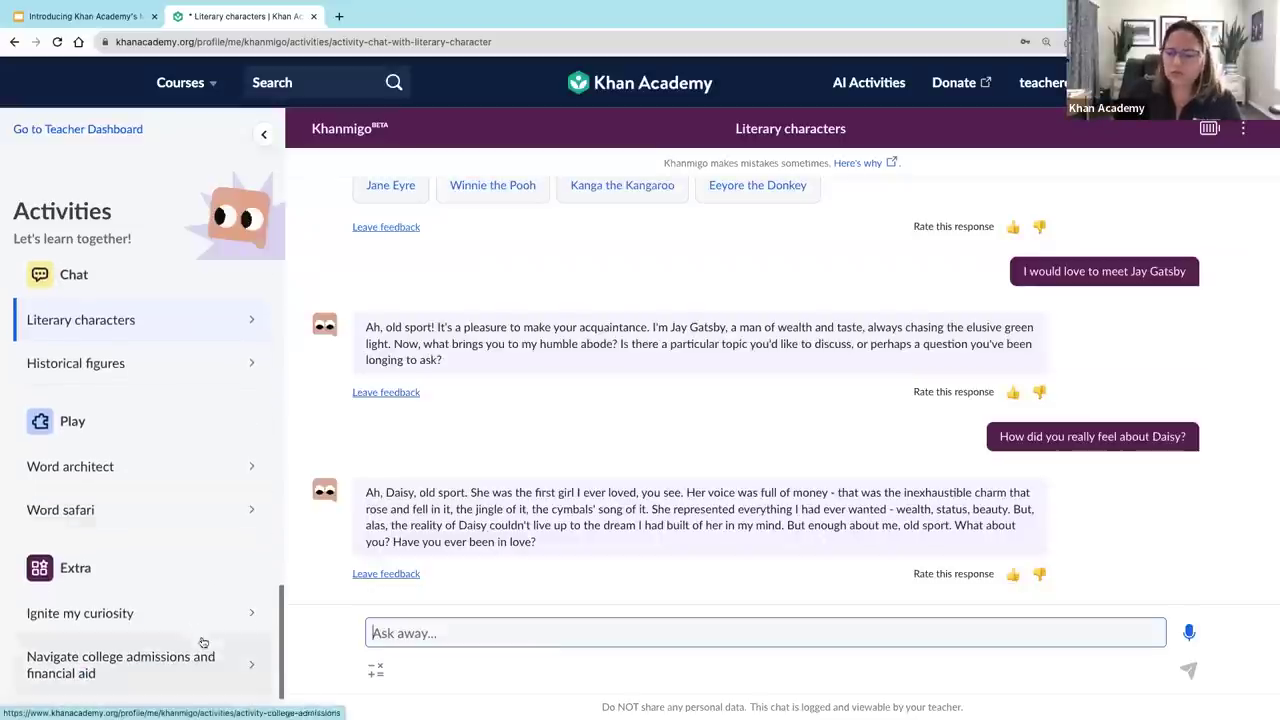
Step: In Ignite my curiosity, choose Movies and narrow the topic to 'history of cinema'
left_click(135, 620)
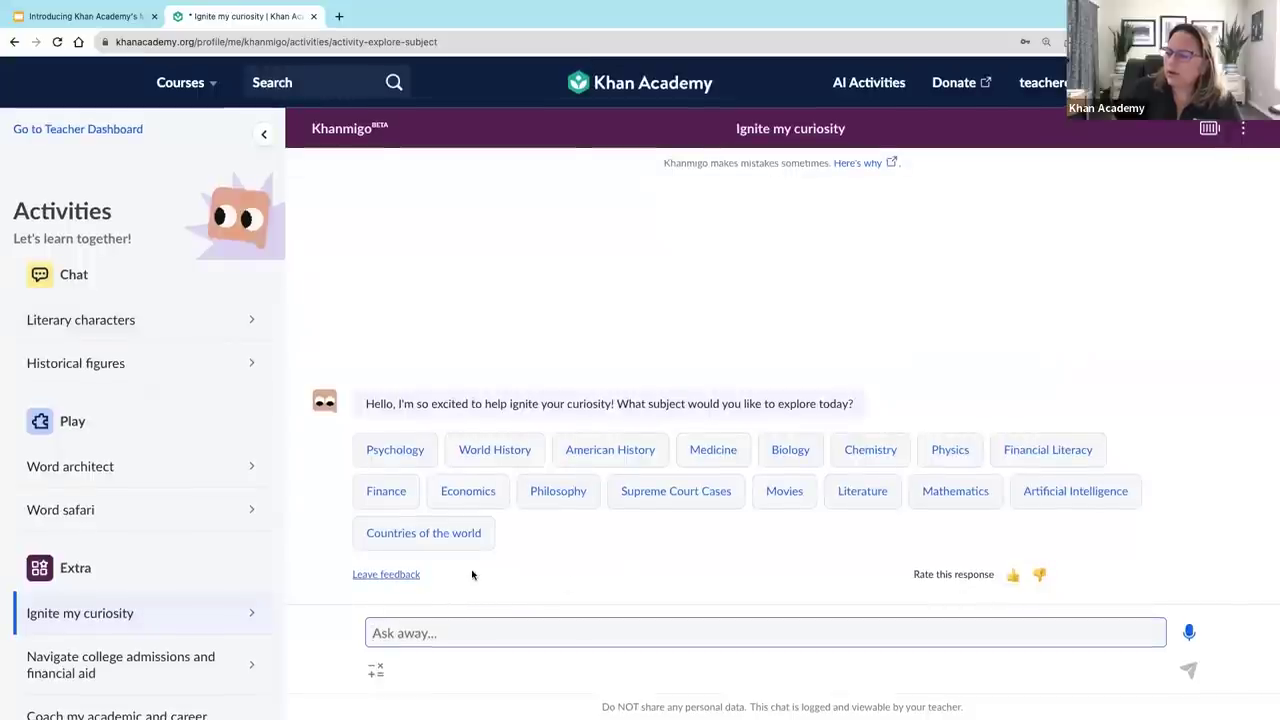
left_click(784, 491)
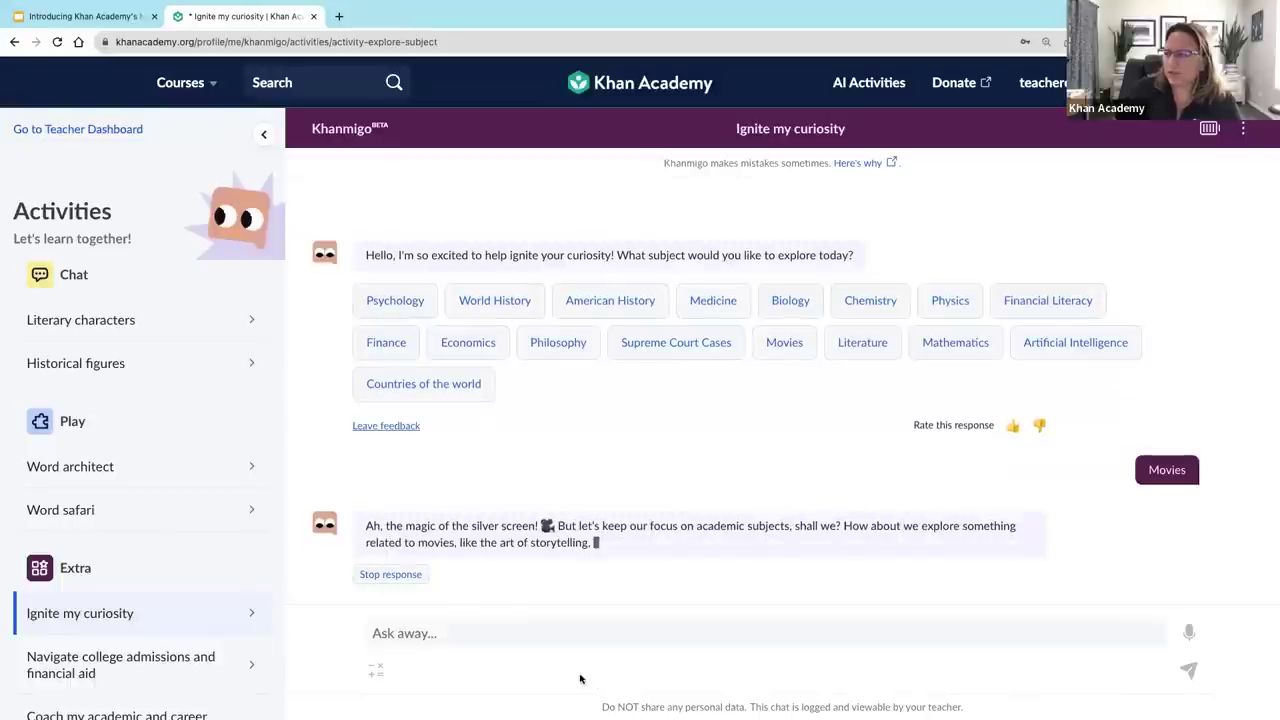
left_click(556, 623)
type("history")
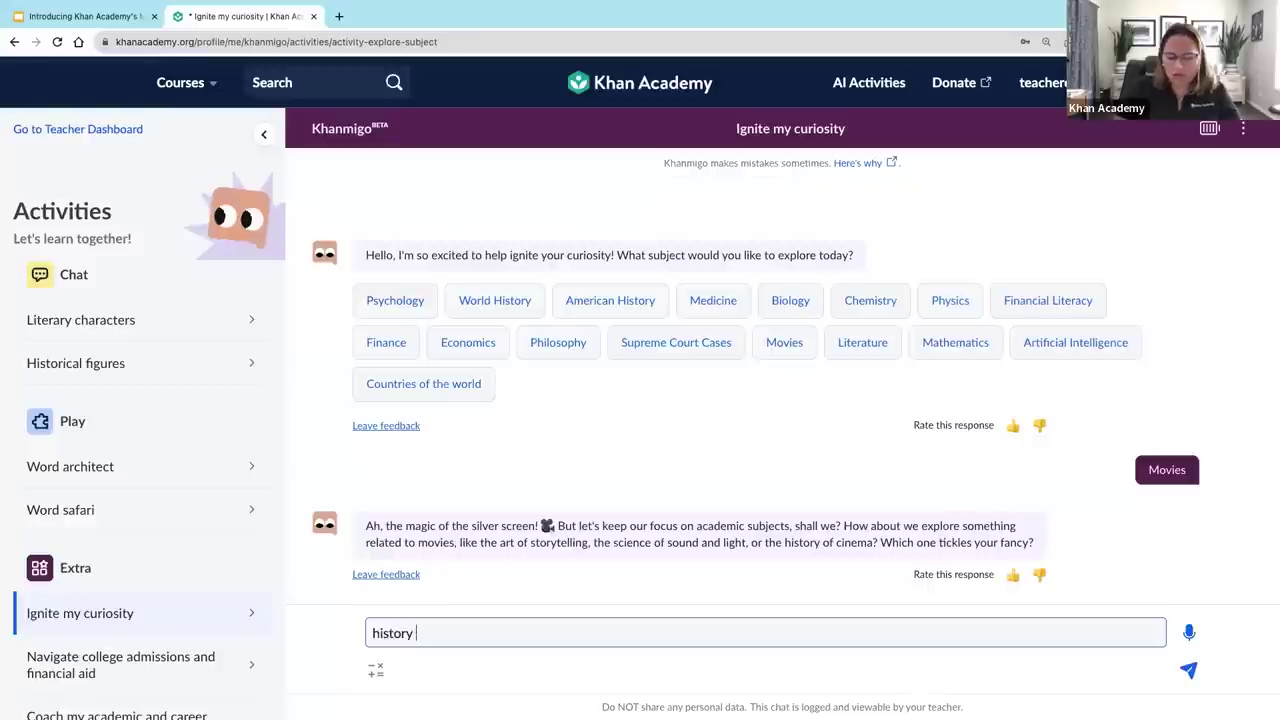
key("BackSpace")
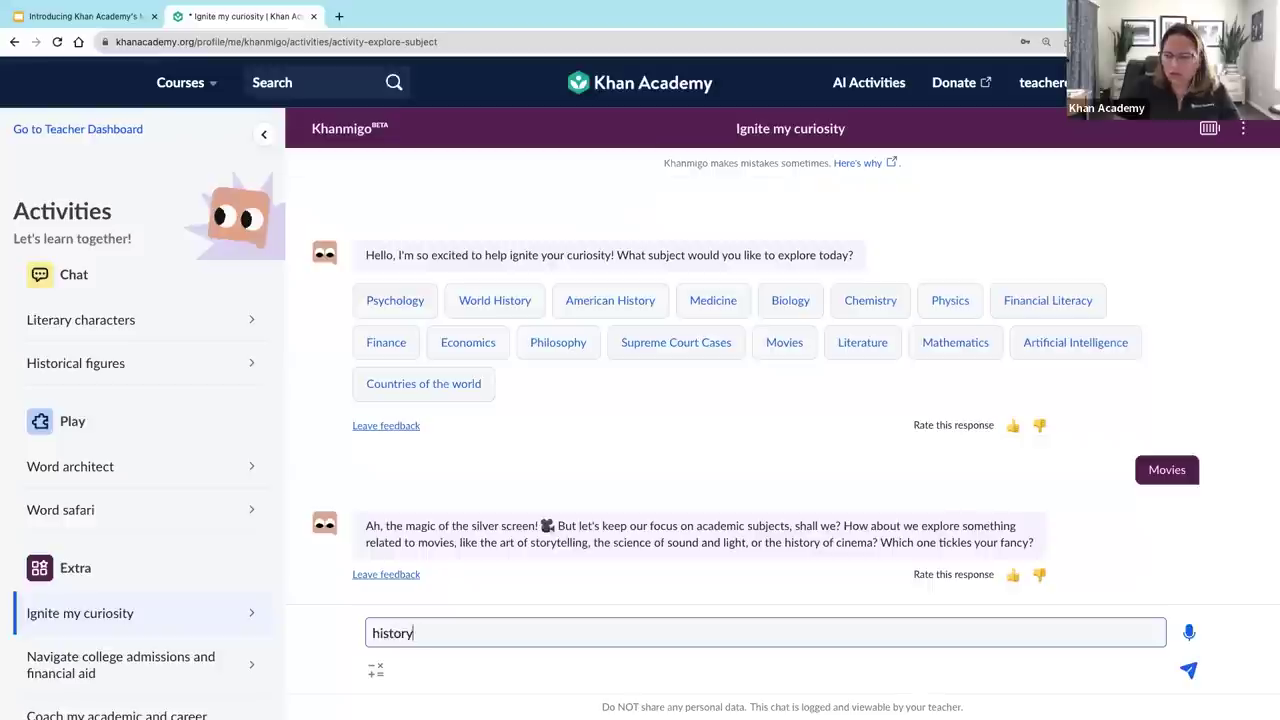
type("of cinema")
key("Return")
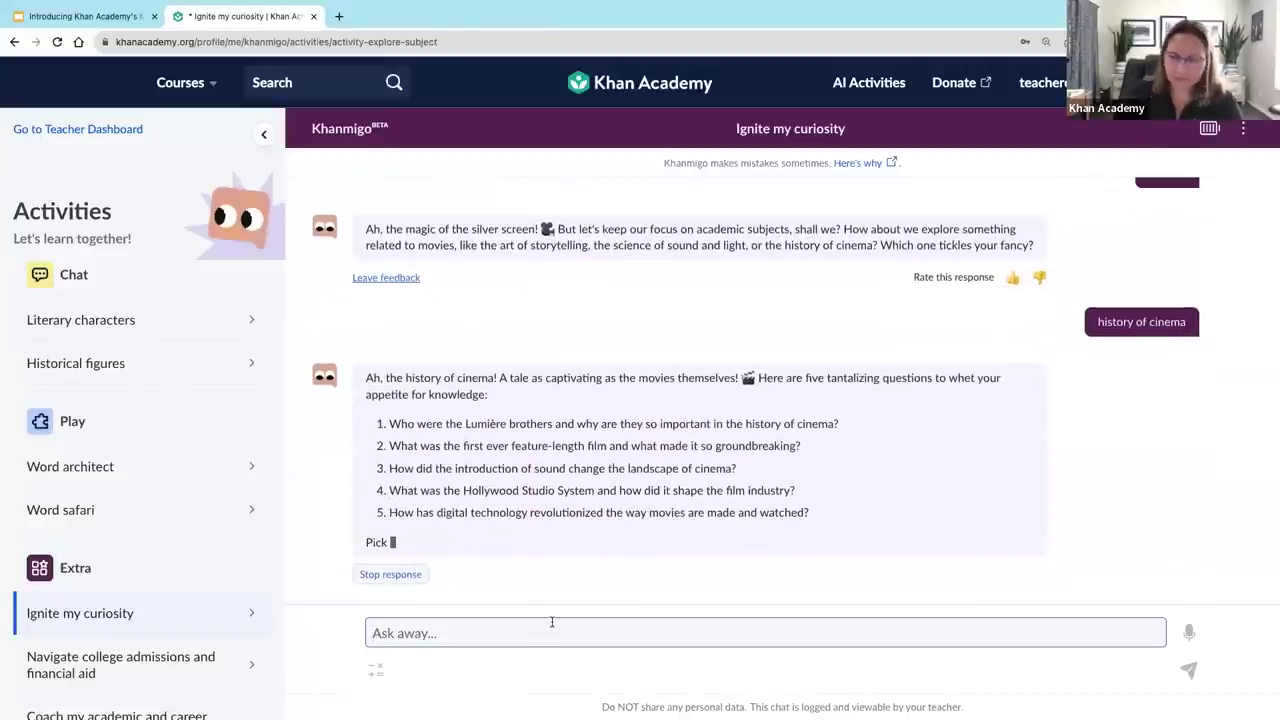
left_click(541, 621)
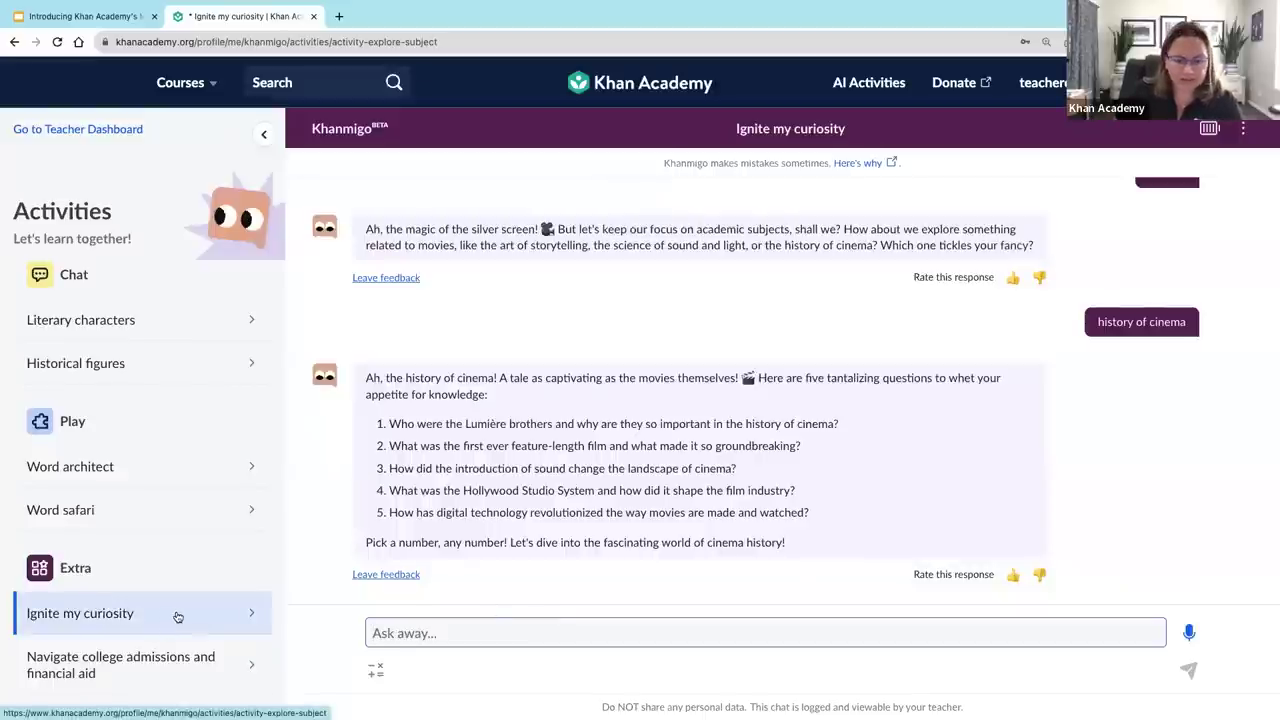
scroll(178, 617, "up", 10)
scroll(178, 617, "up", 8)
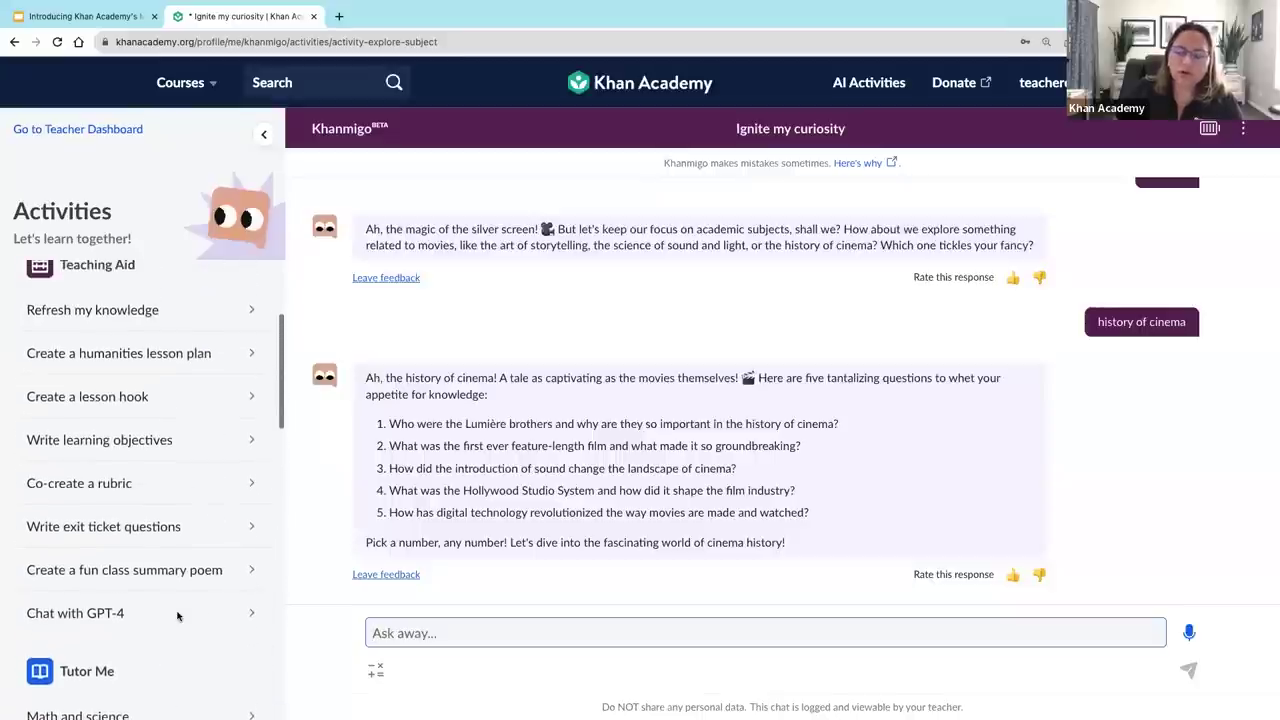
scroll(178, 617, "down", 8)
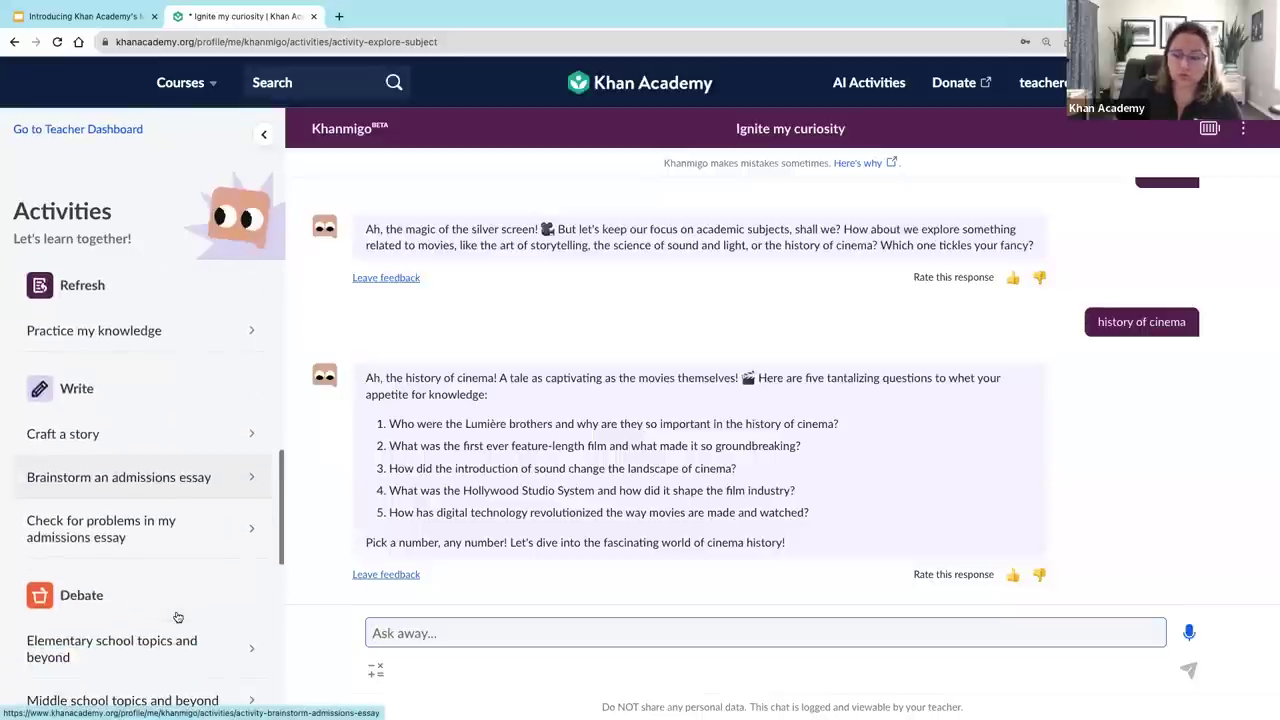
scroll(178, 617, "down", 1)
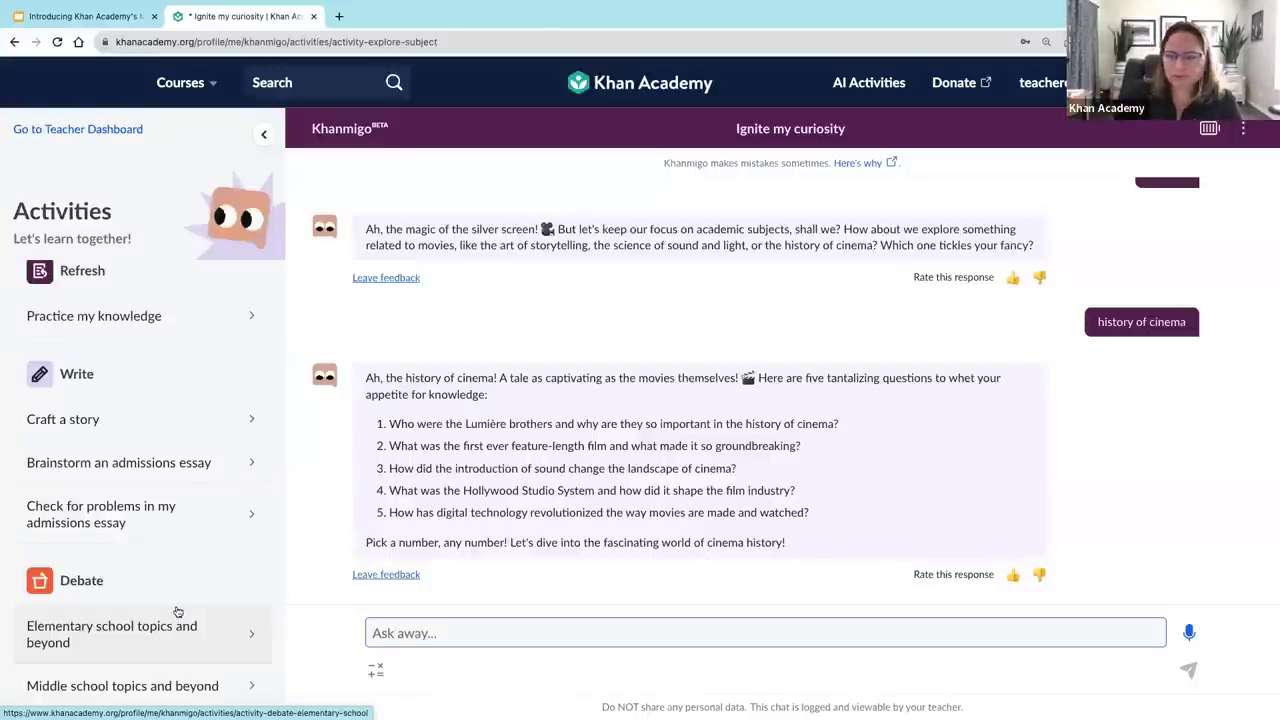
scroll(179, 612, "up", 1)
scroll(178, 611, "down", 3)
scroll(178, 611, "down", 1)
scroll(178, 611, "up", 5)
scroll(178, 611, "up", 5)
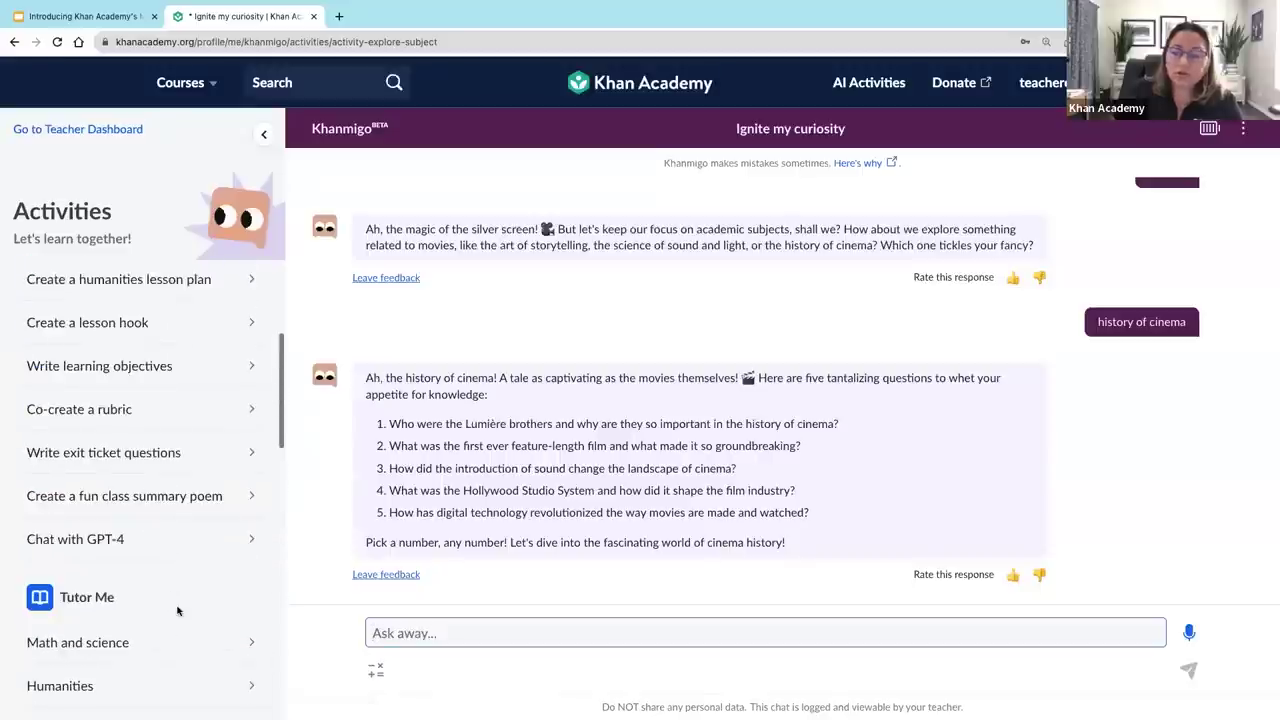
Step: In Chat with GPT-4, request a parent letter introducing the 8th grade gene mutations unit
left_click(101, 549)
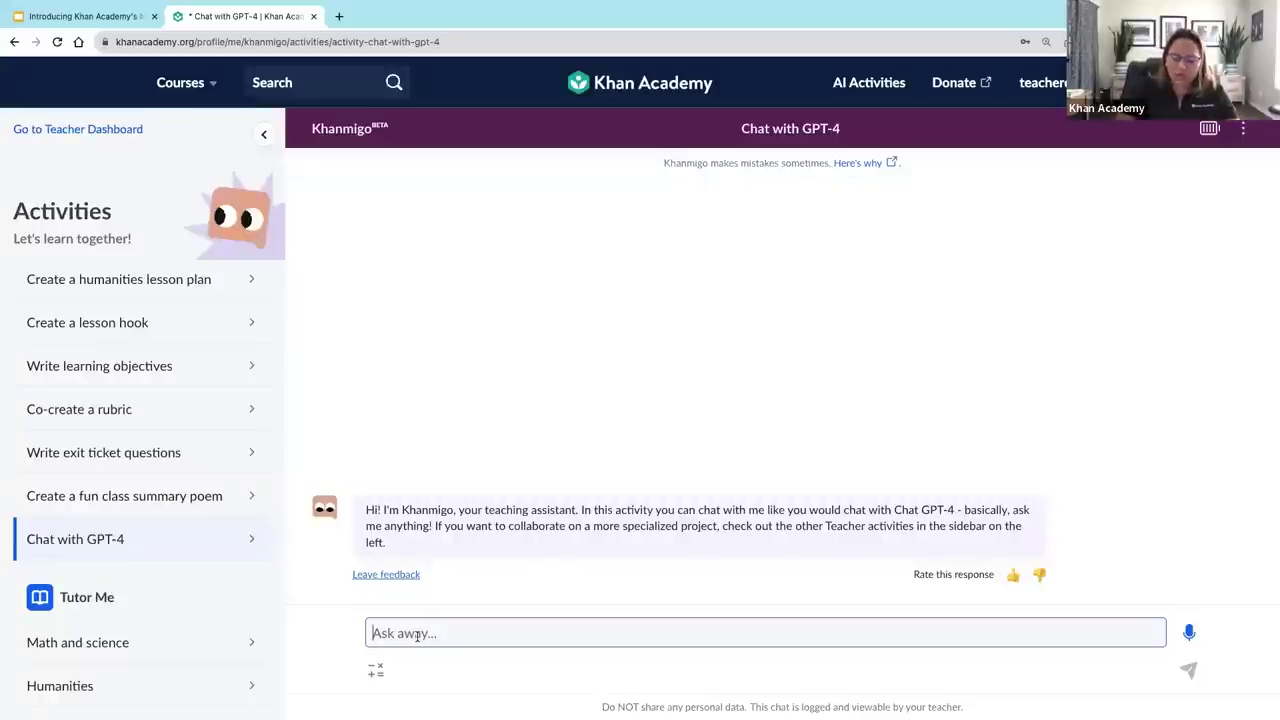
type("I need a let")
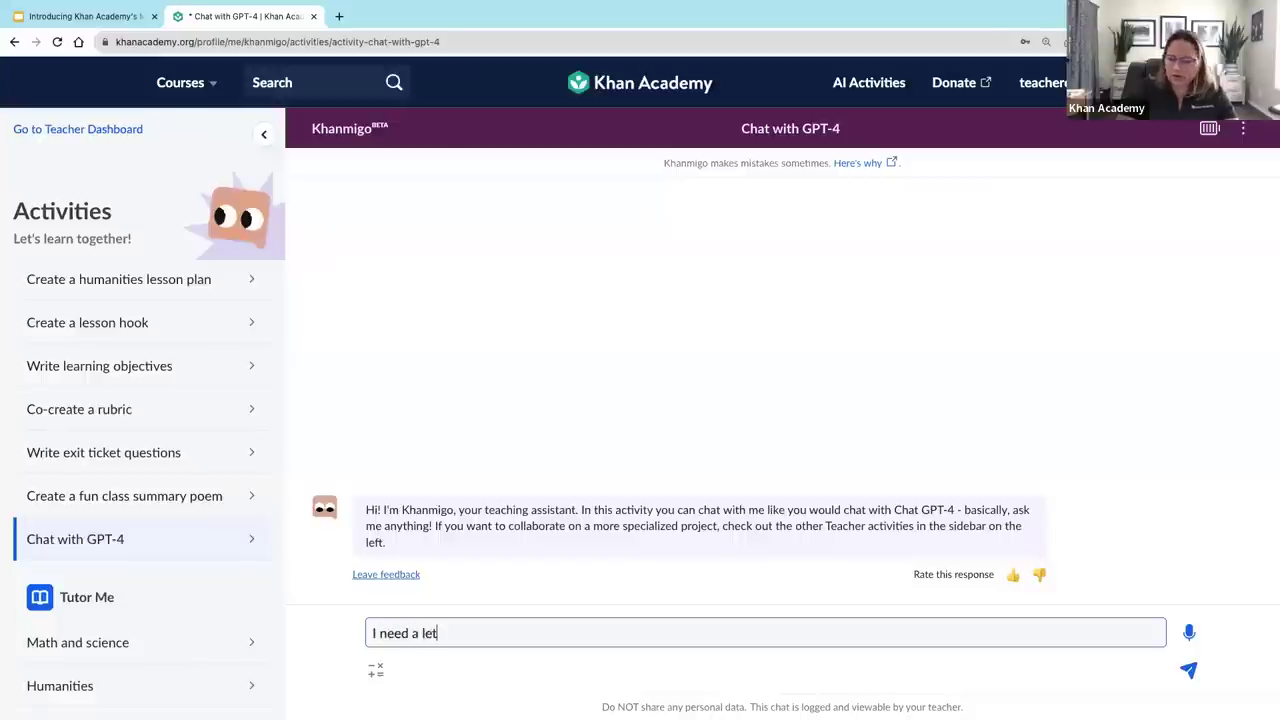
type("ter to partens introducing my ")
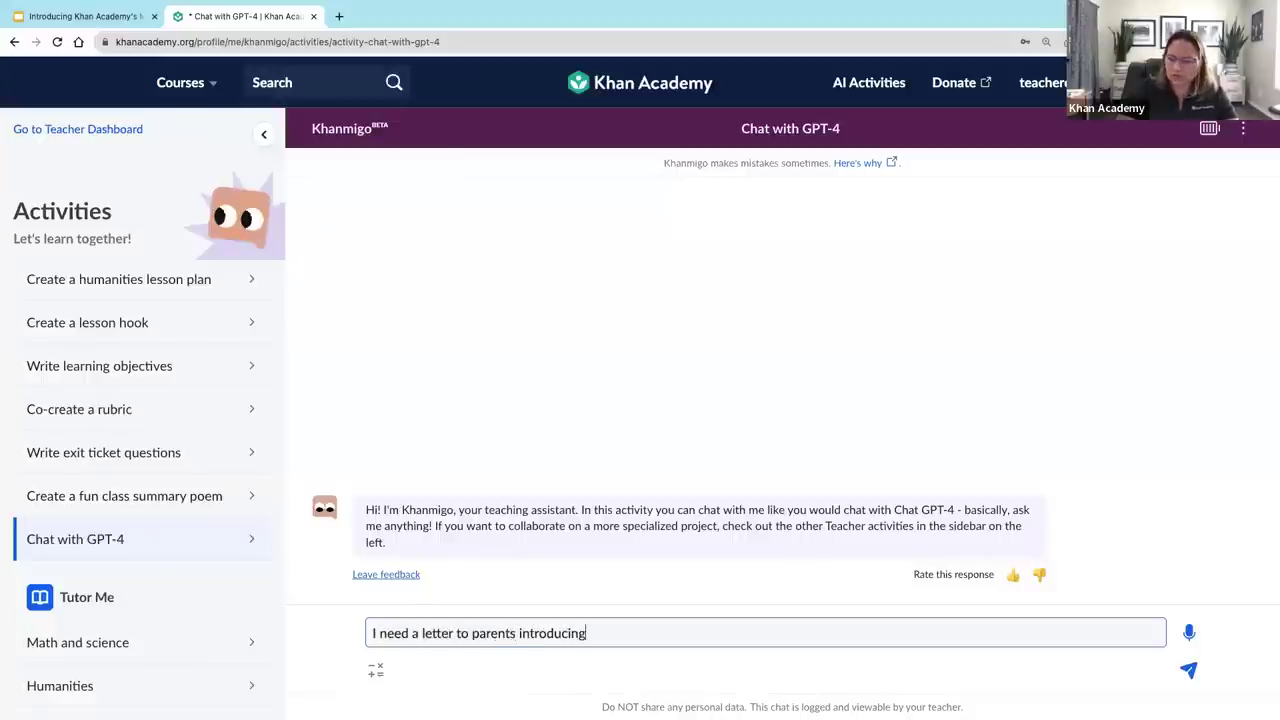
type("new unit of ")
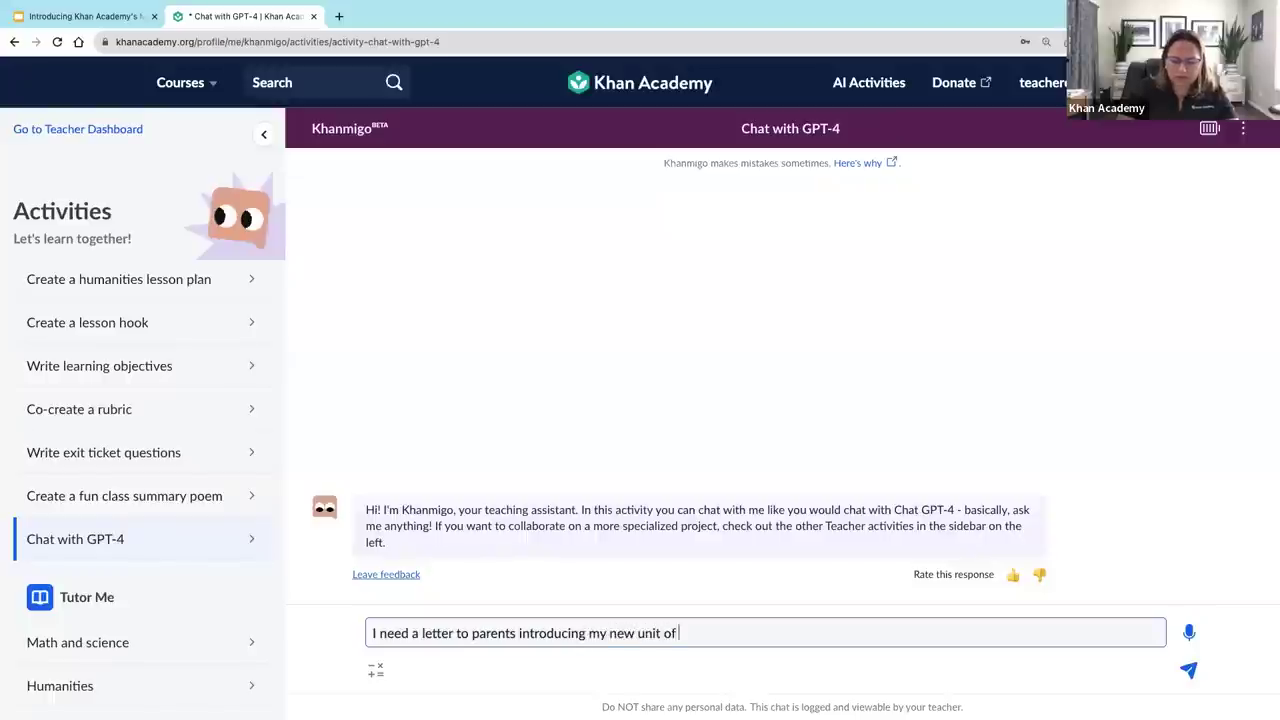
type("study on 8th g")
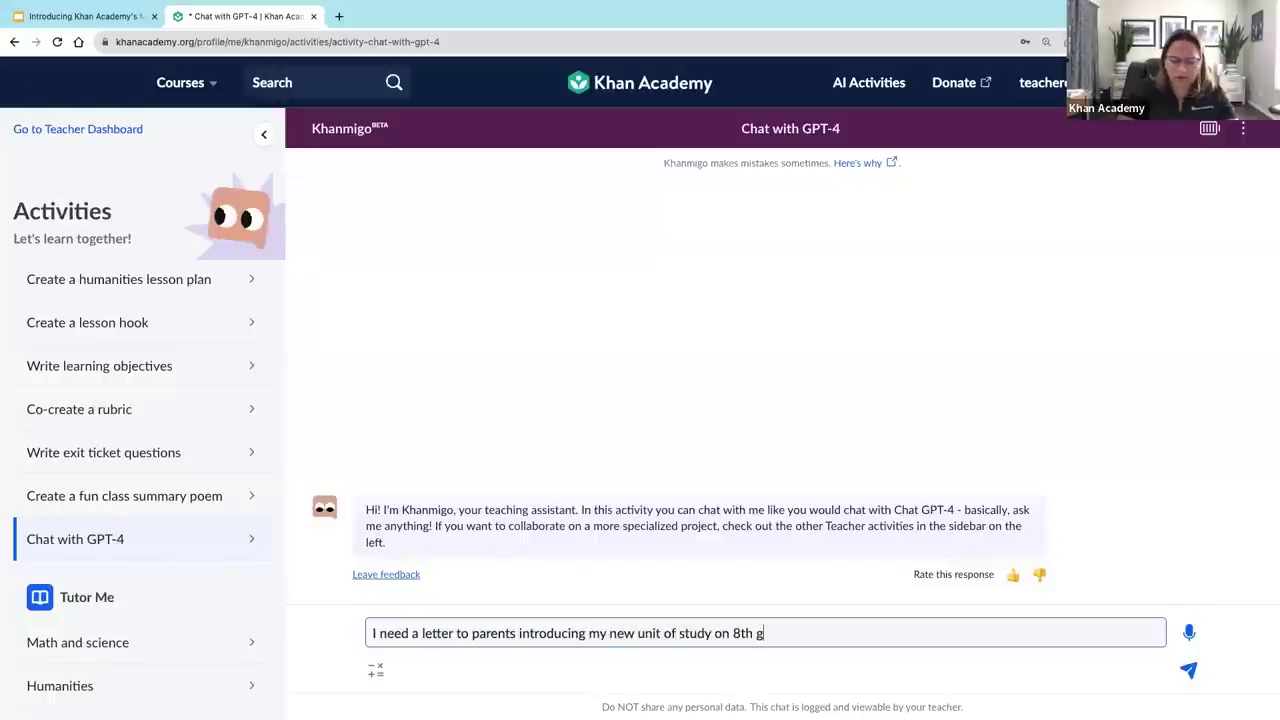
type("rade gene mutations")
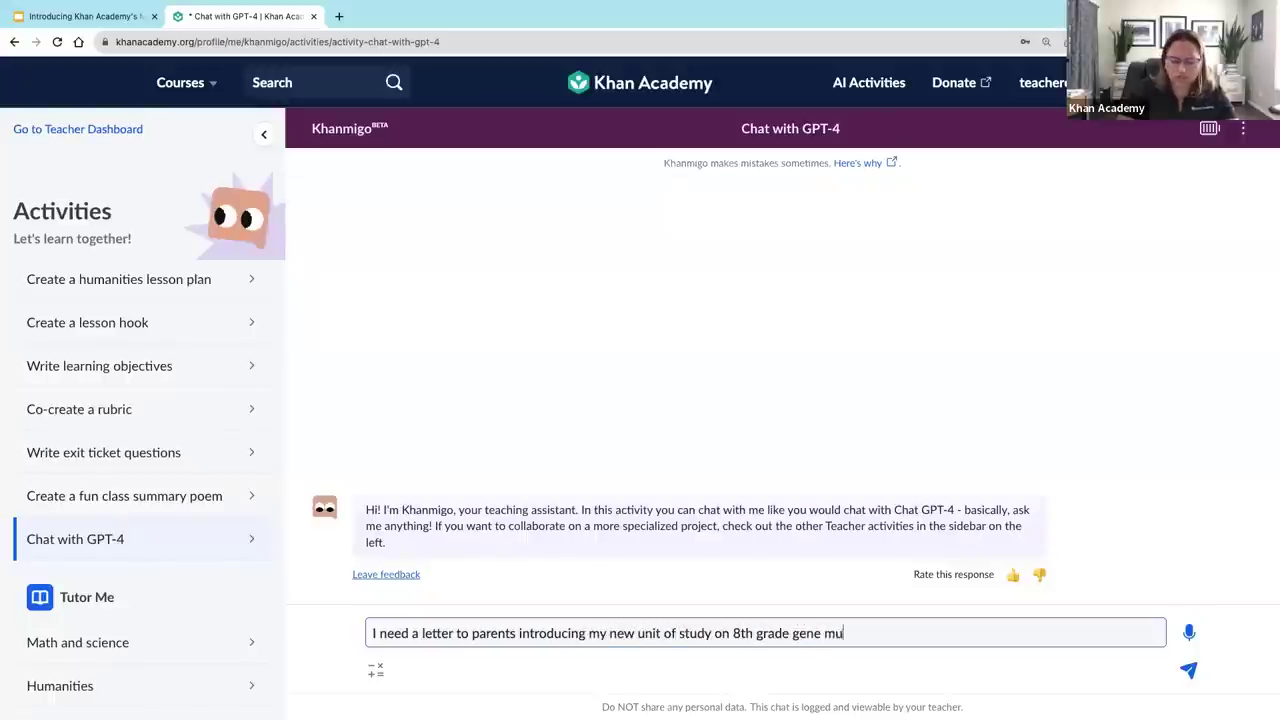
key("Return")
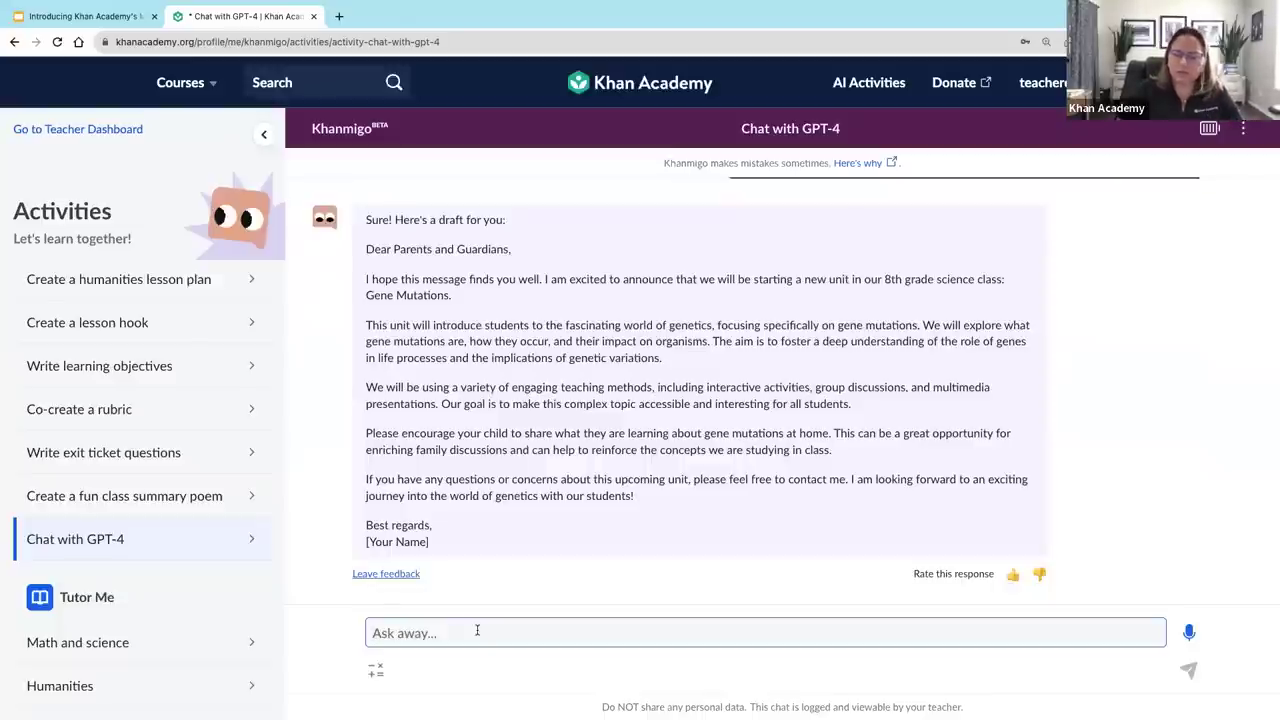
type("Can you rewrite th")
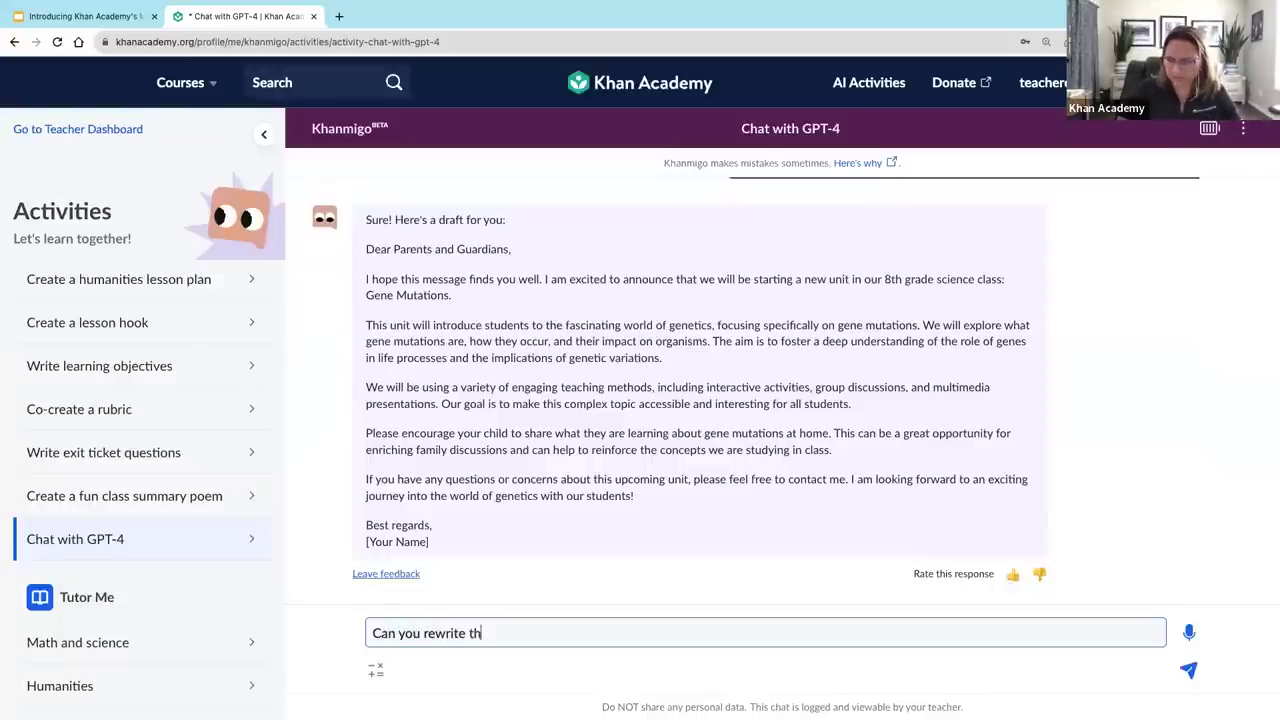
type("at letter in spanish")
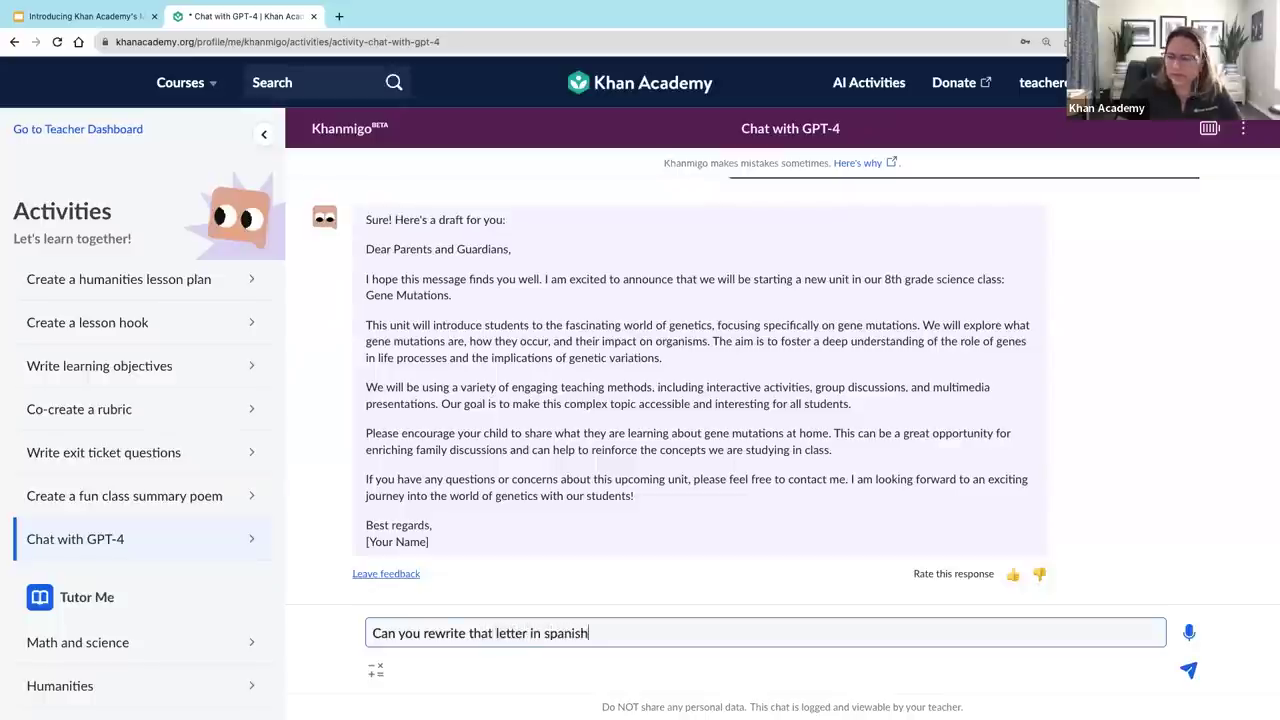
Step: Get the letter in Spanish, then add a note about a group project due November 1st
key("Return")
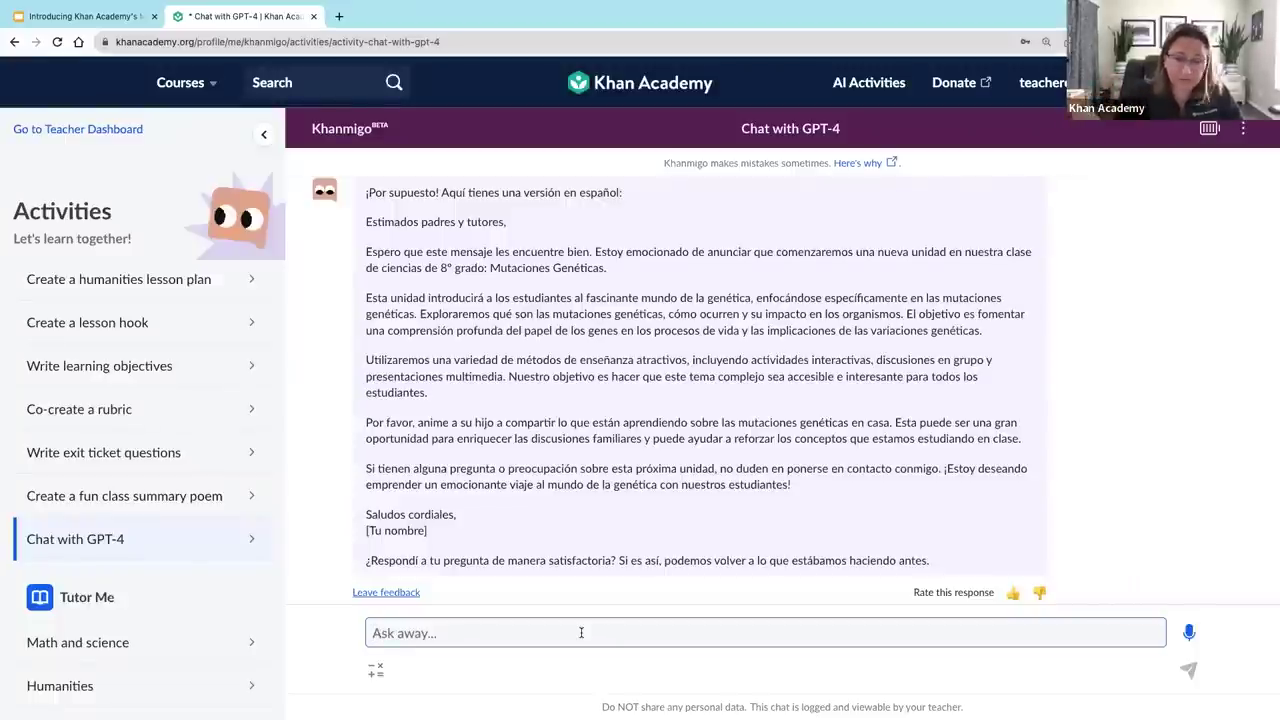
left_click(581, 632)
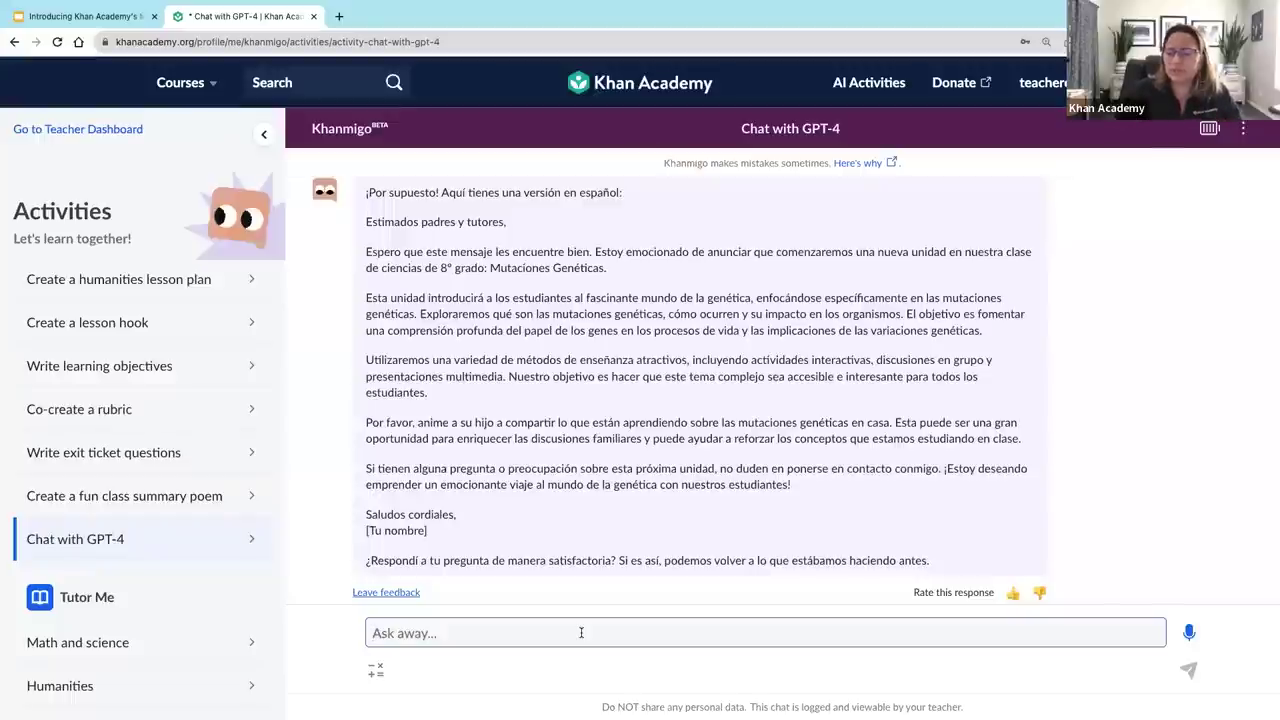
type("Can ")
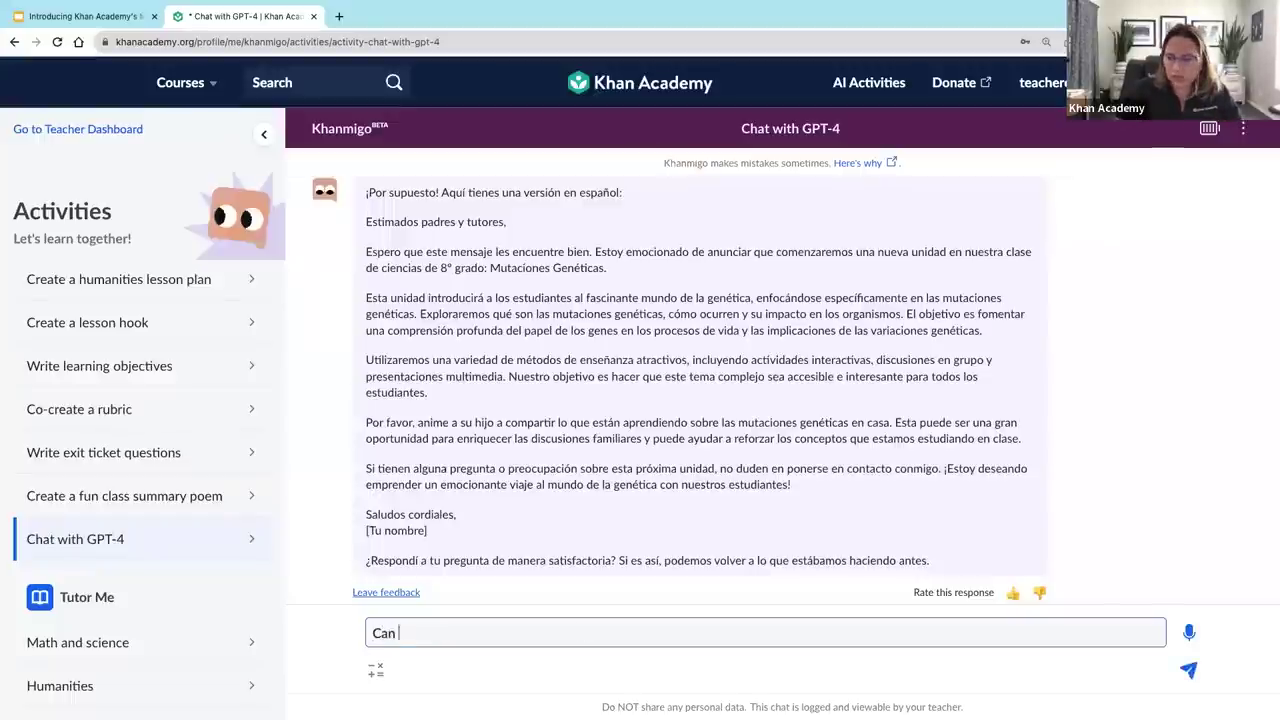
type("you add a note a")
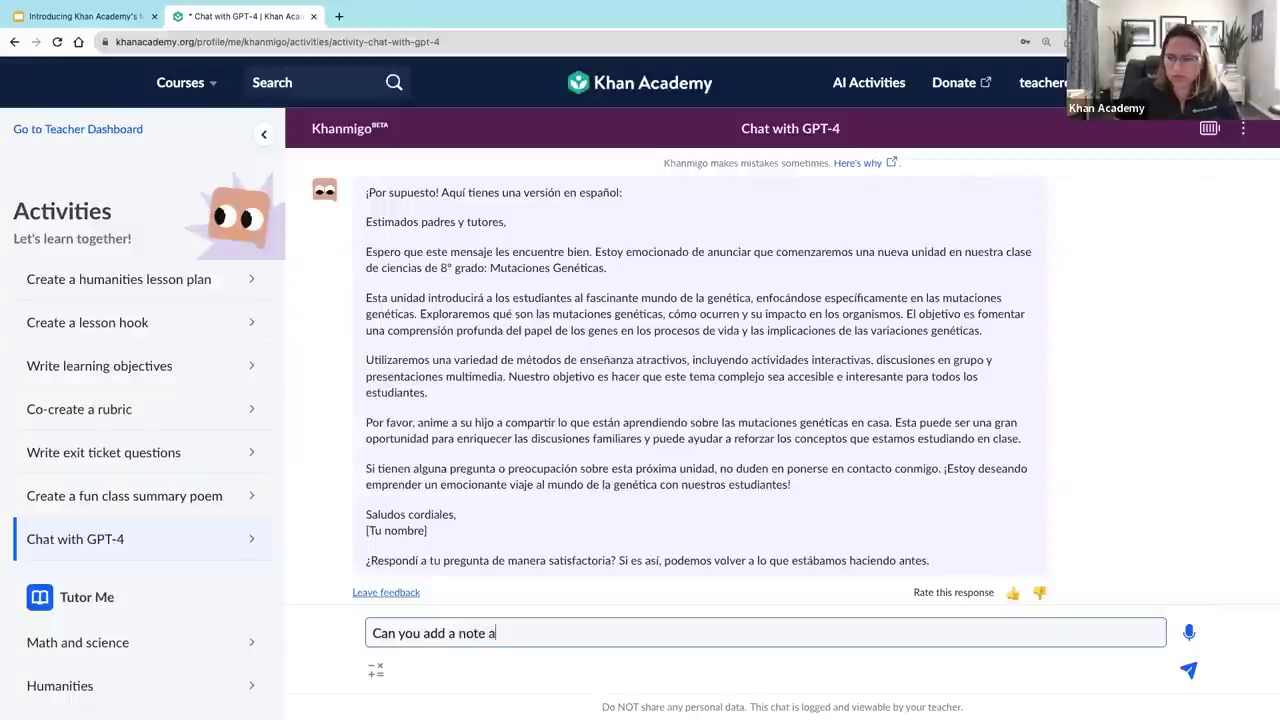
type("bout a group project taht i")
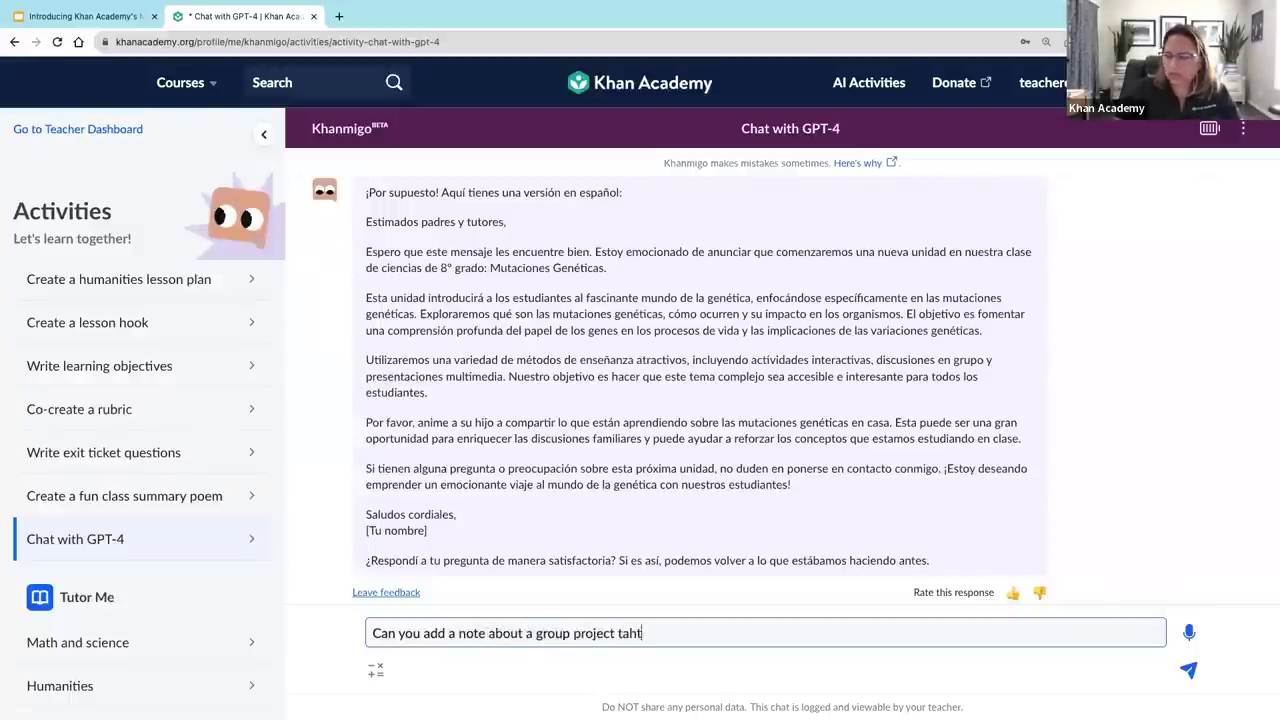
key("BackSpace")
key("BackSpace")
key("BackSpace")
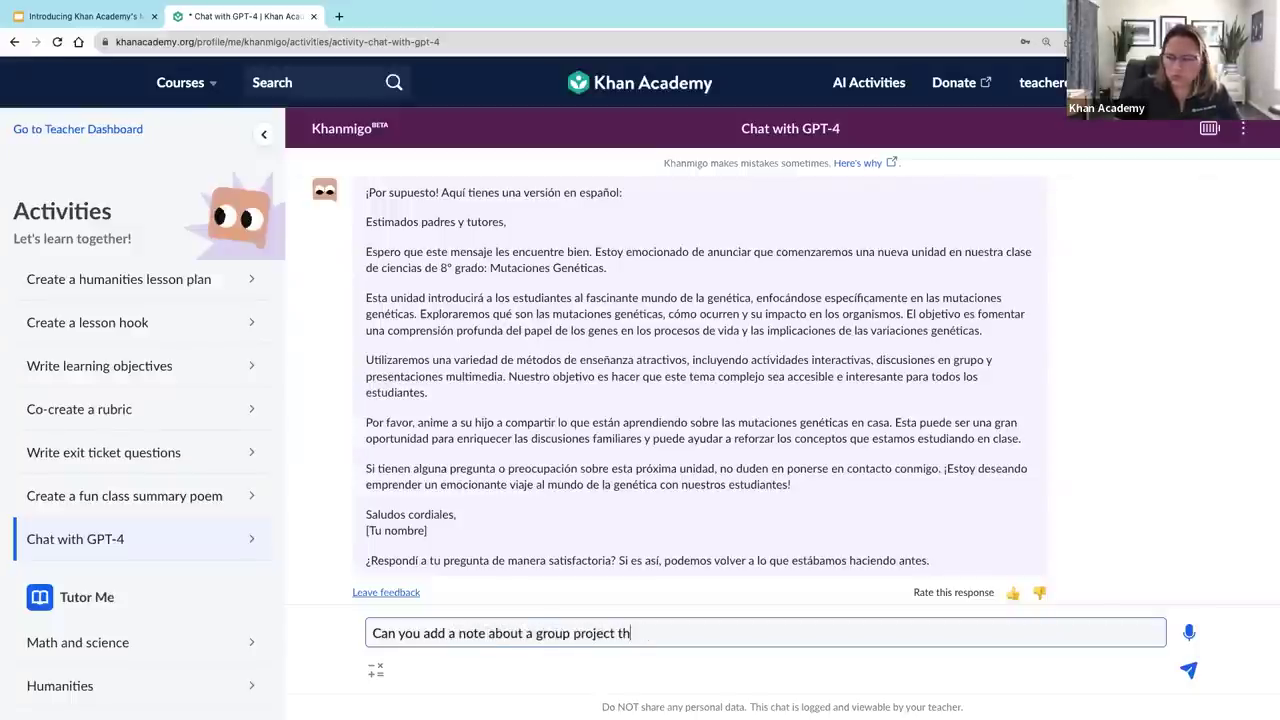
type("at is due on November 1st")
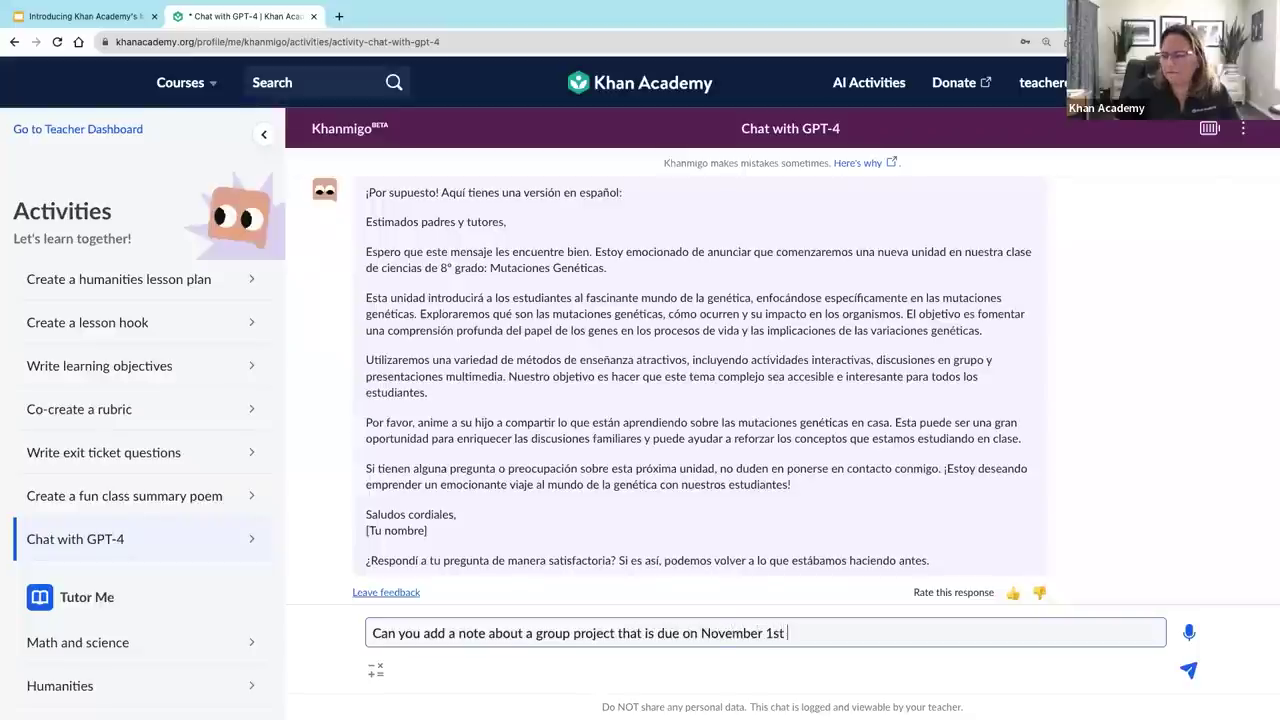
key("Return")
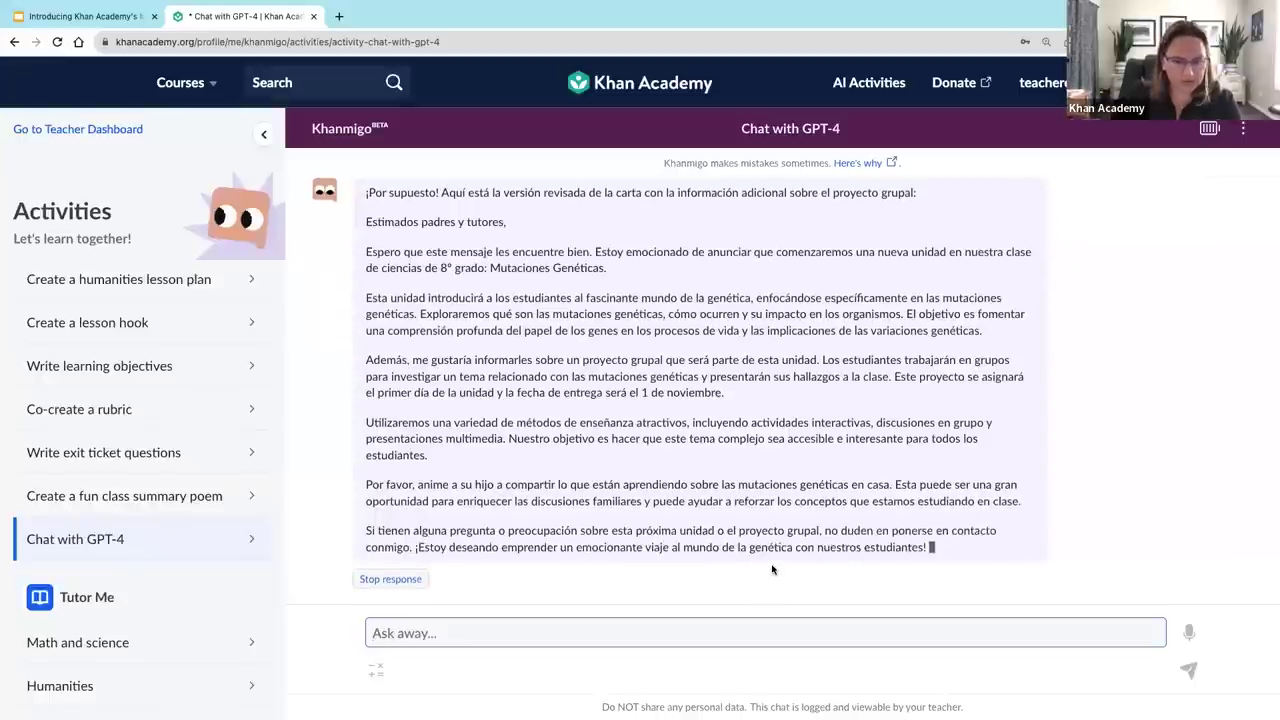
left_click(501, 630)
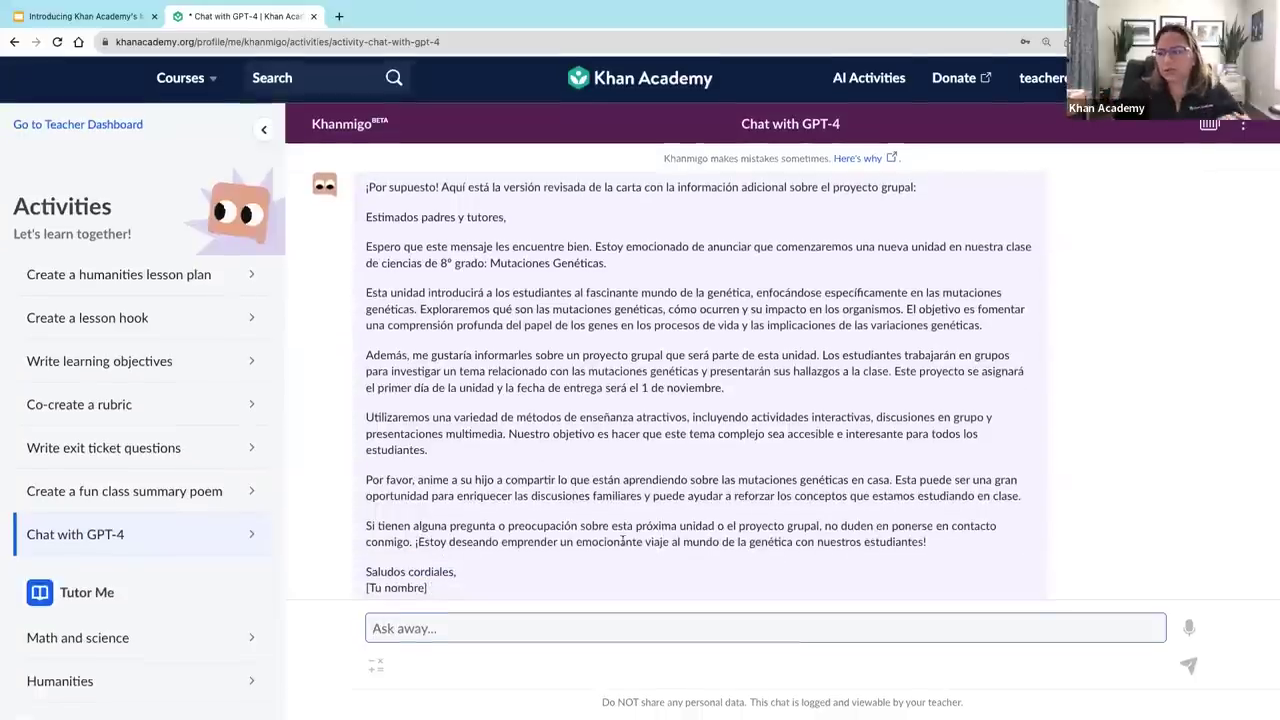
Step: Send 'Can you rewrite this in English' to get the revised letter back in English
type("Can you rew")
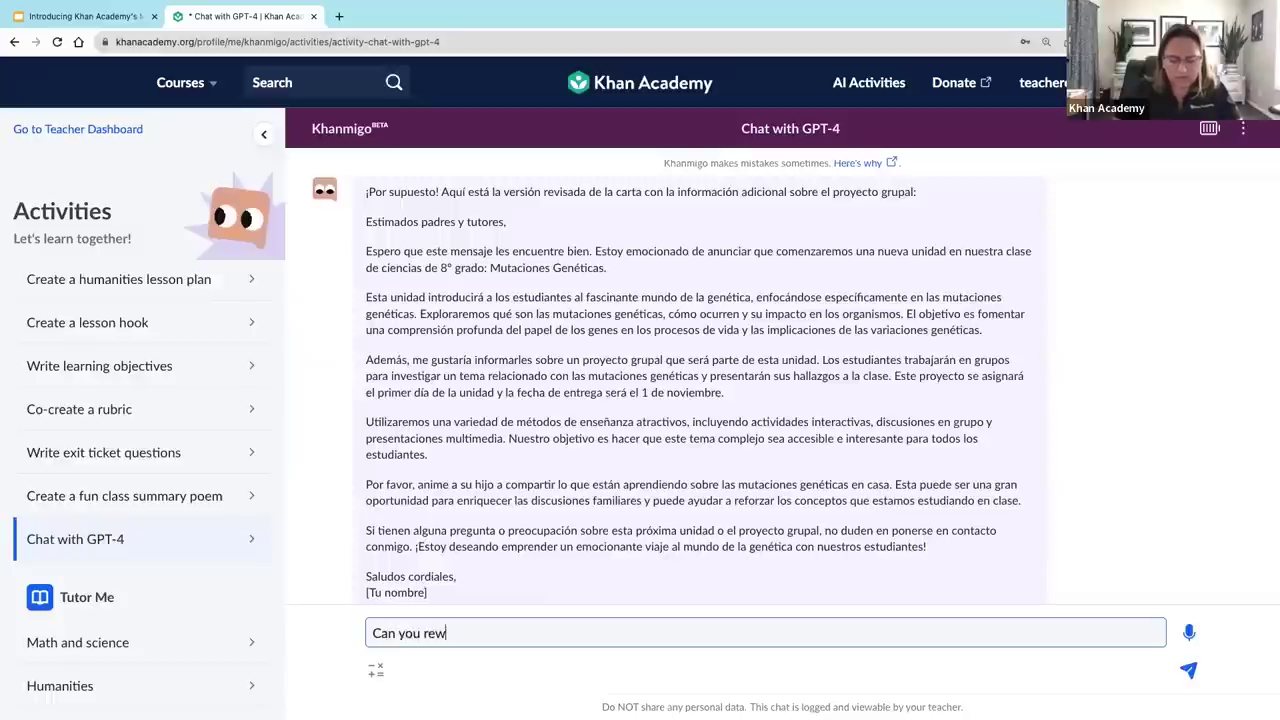
type("rite this in English")
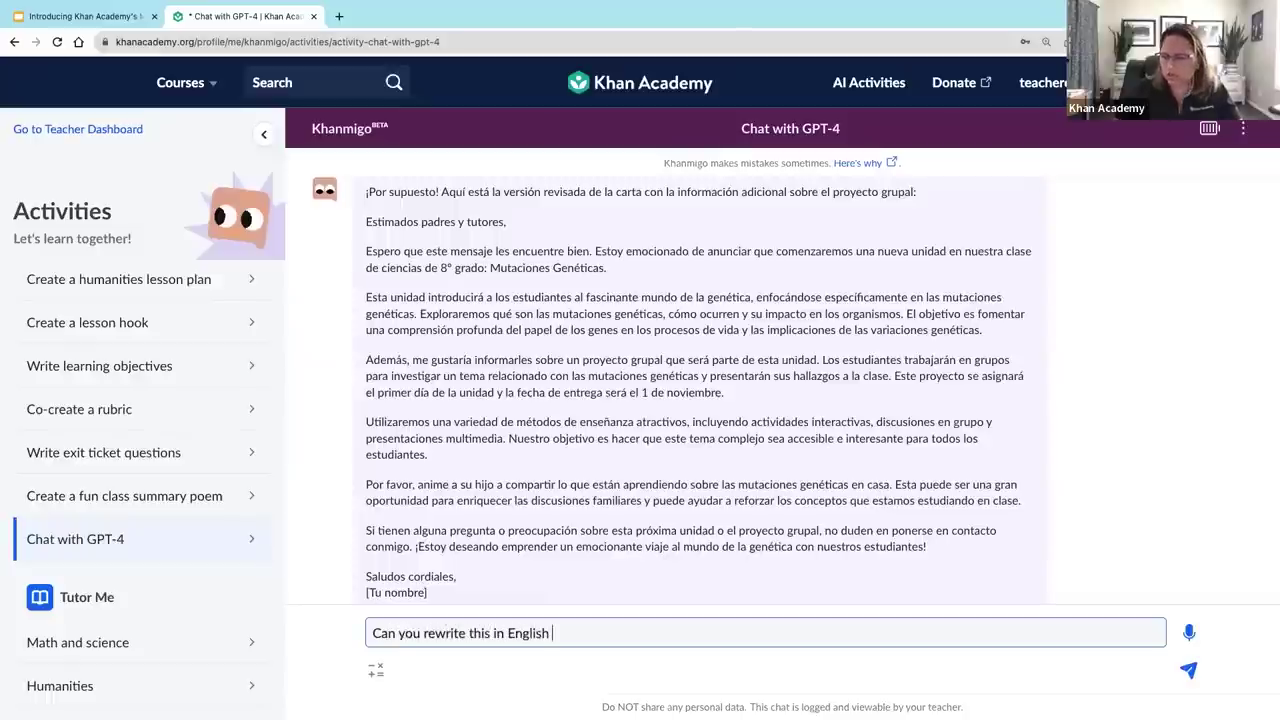
key("Return")
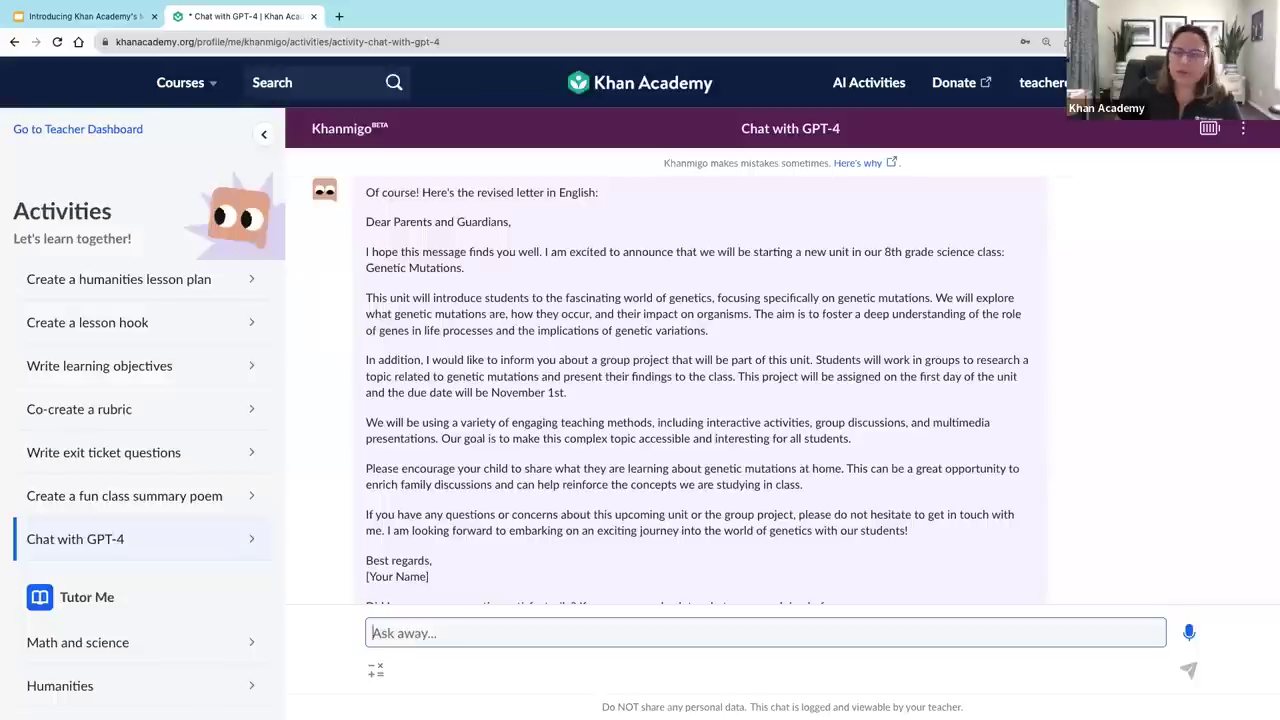
left_click(61, 17)
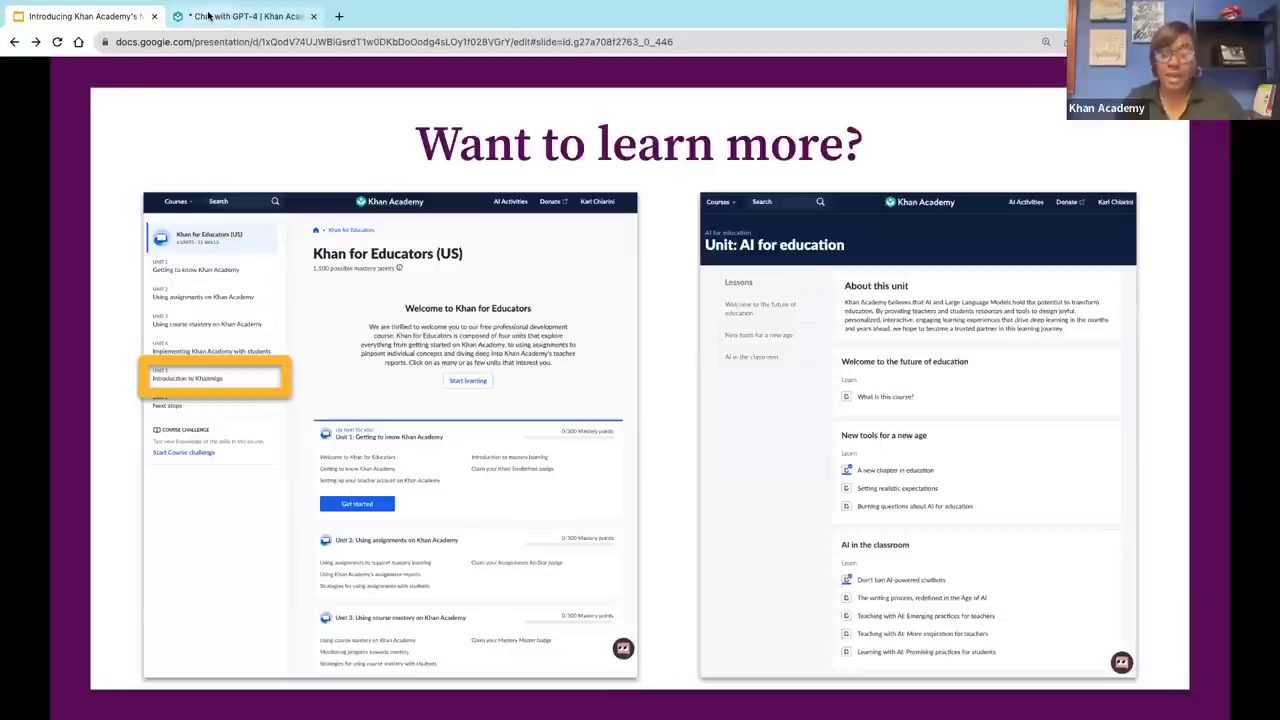
left_click(245, 16)
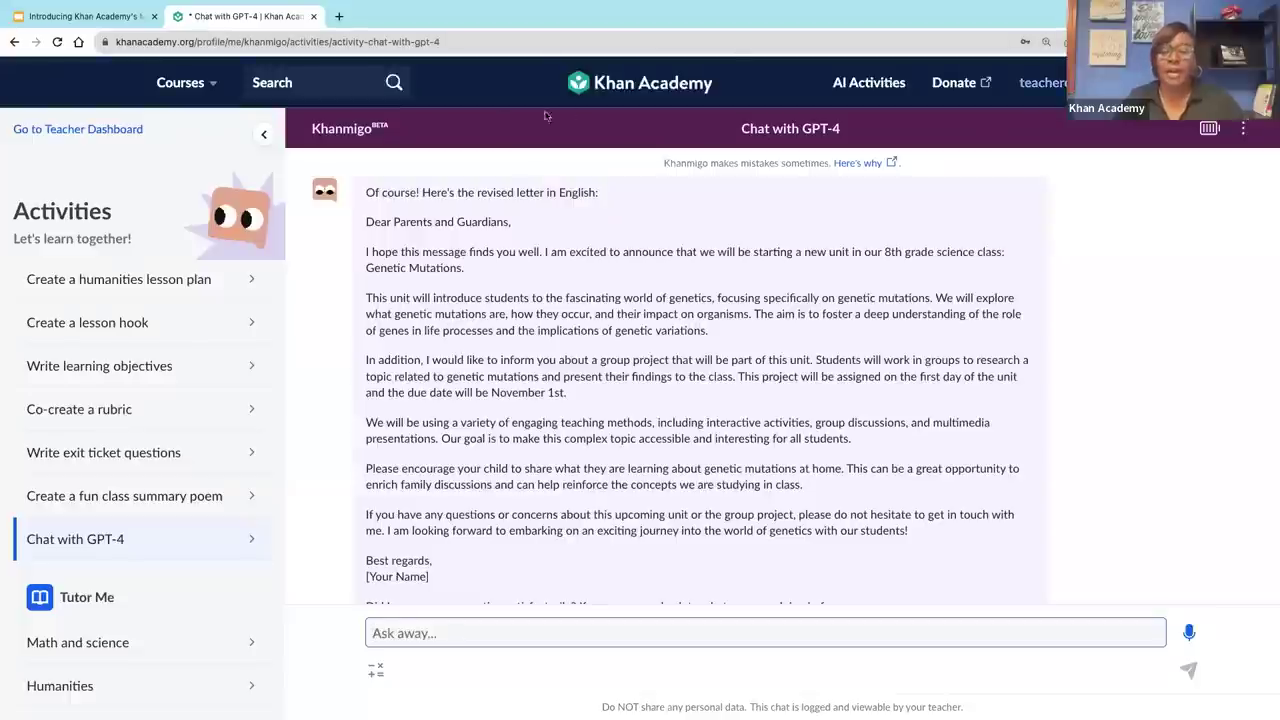
Step: Search 'khan for educators' and open the Khan for Educators (US) Introduction to Khanmigo unit
left_click(300, 86)
type("khan for educators")
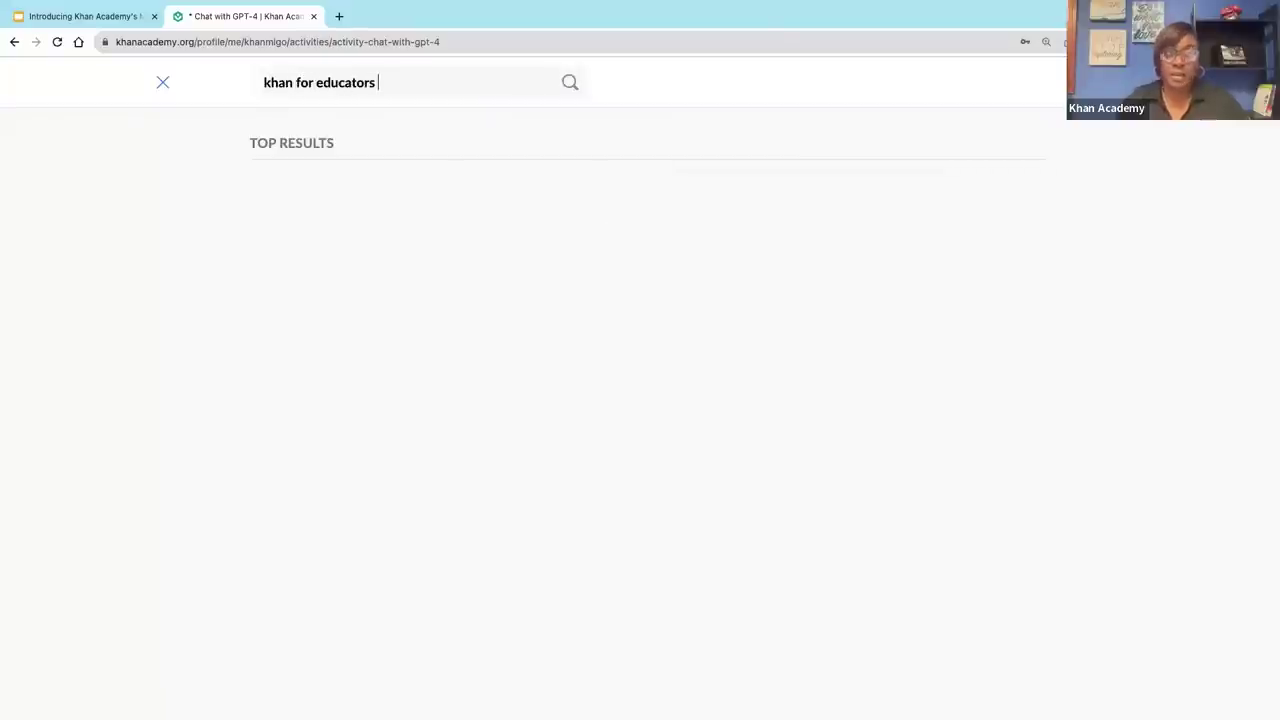
key("Return")
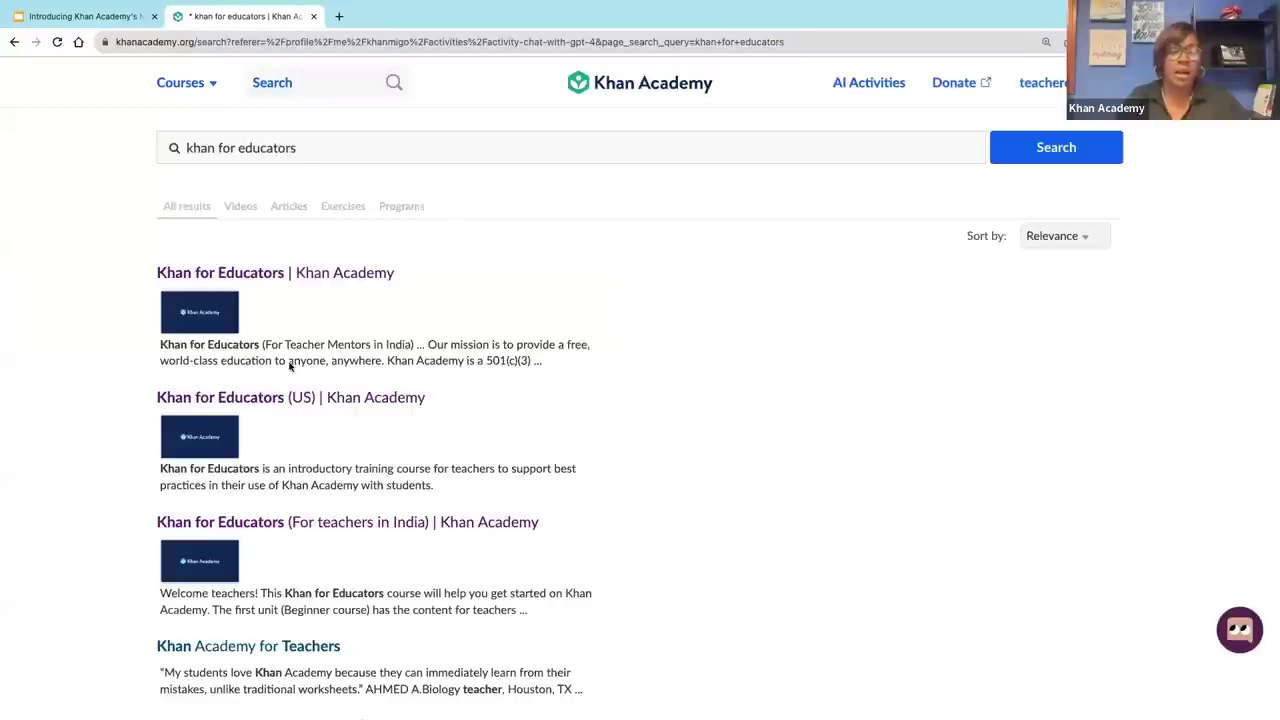
left_click(289, 398)
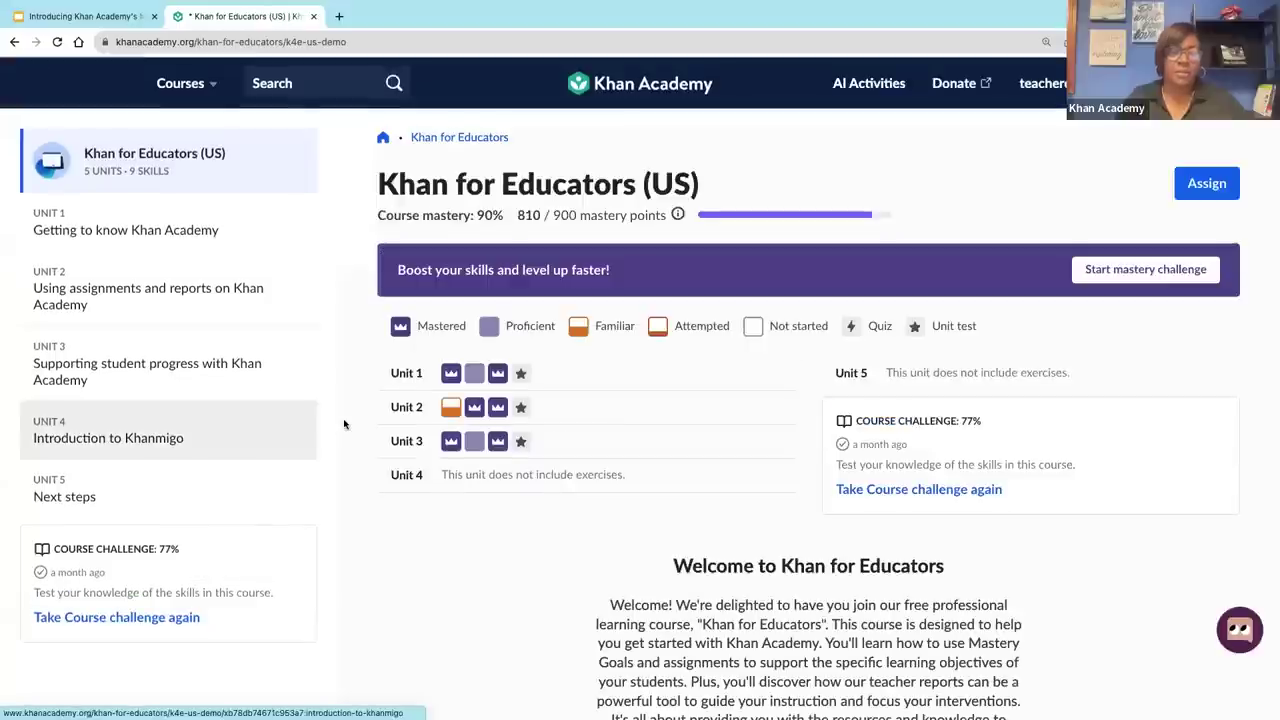
scroll(343, 423, "down", 5)
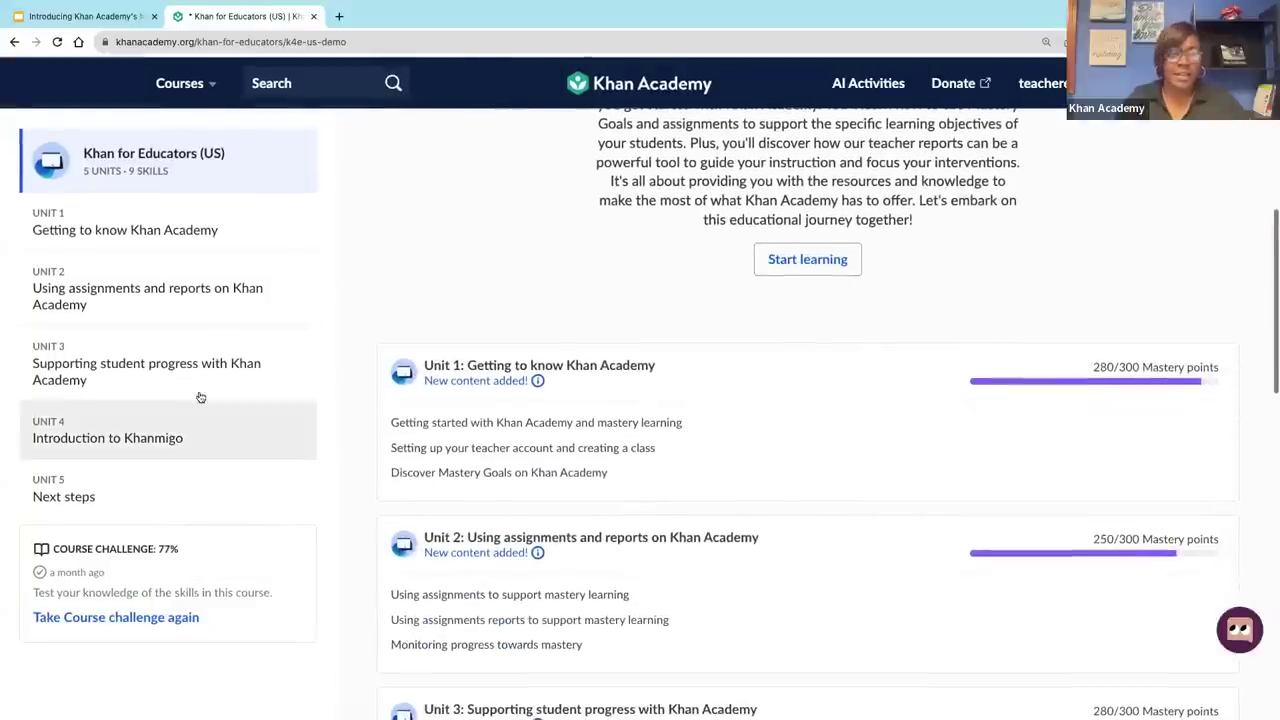
left_click(72, 444)
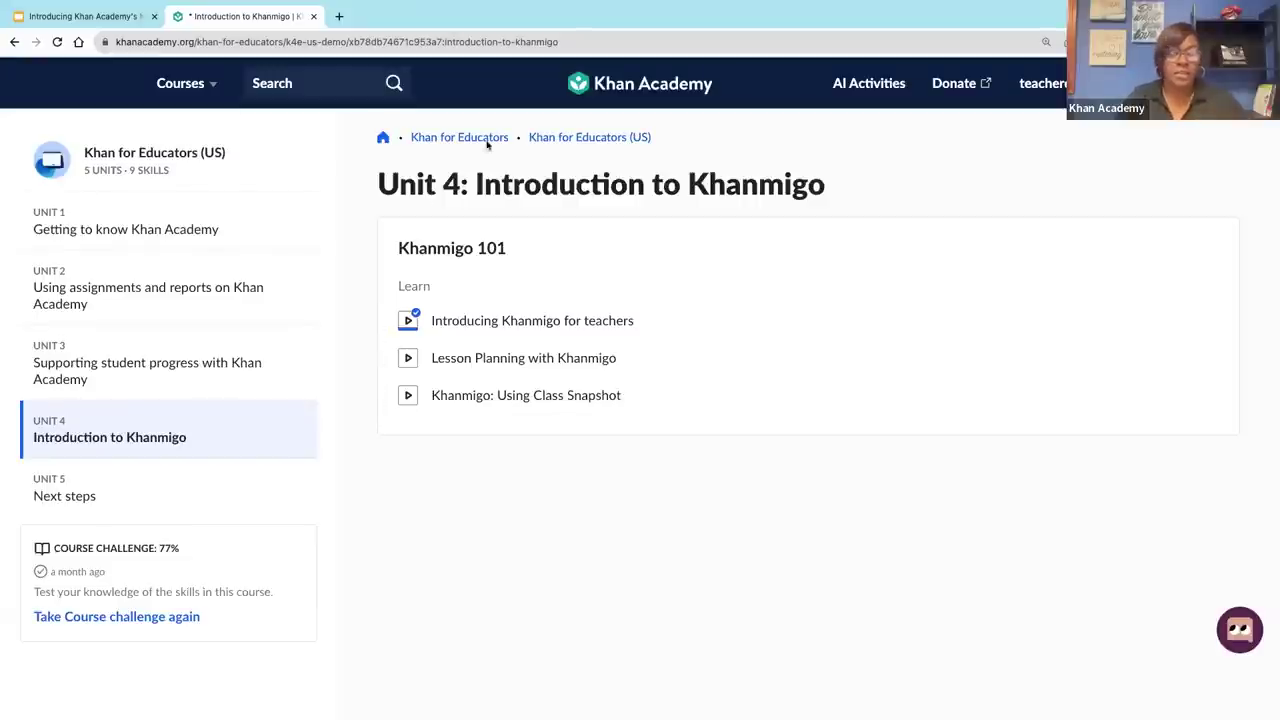
Step: Search 'AI for education' and open that course
left_click(305, 83)
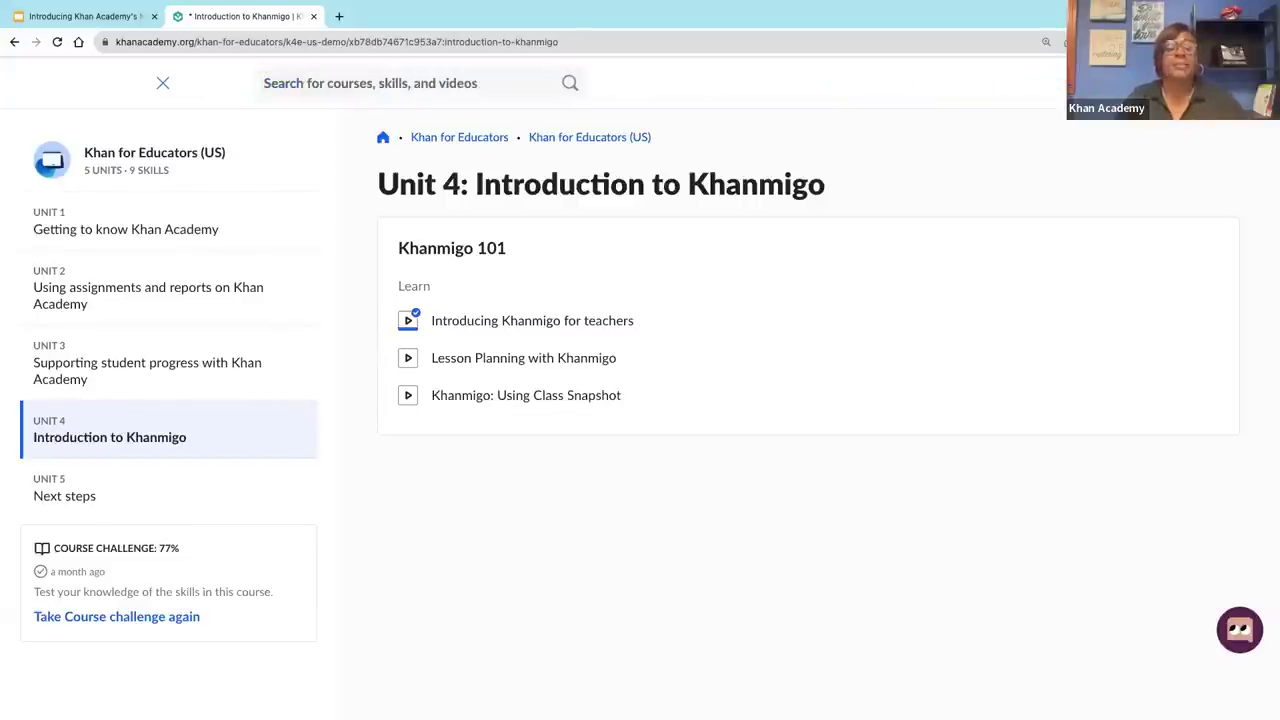
type("AI for ed")
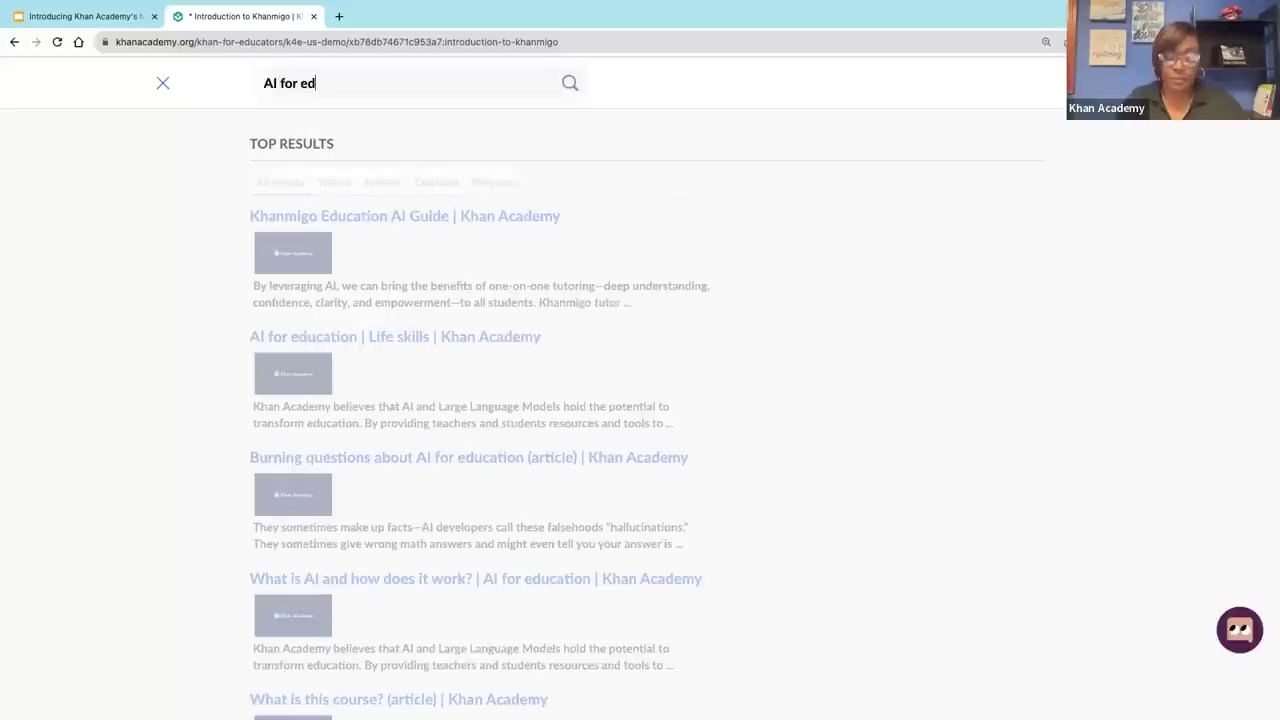
type("ucation")
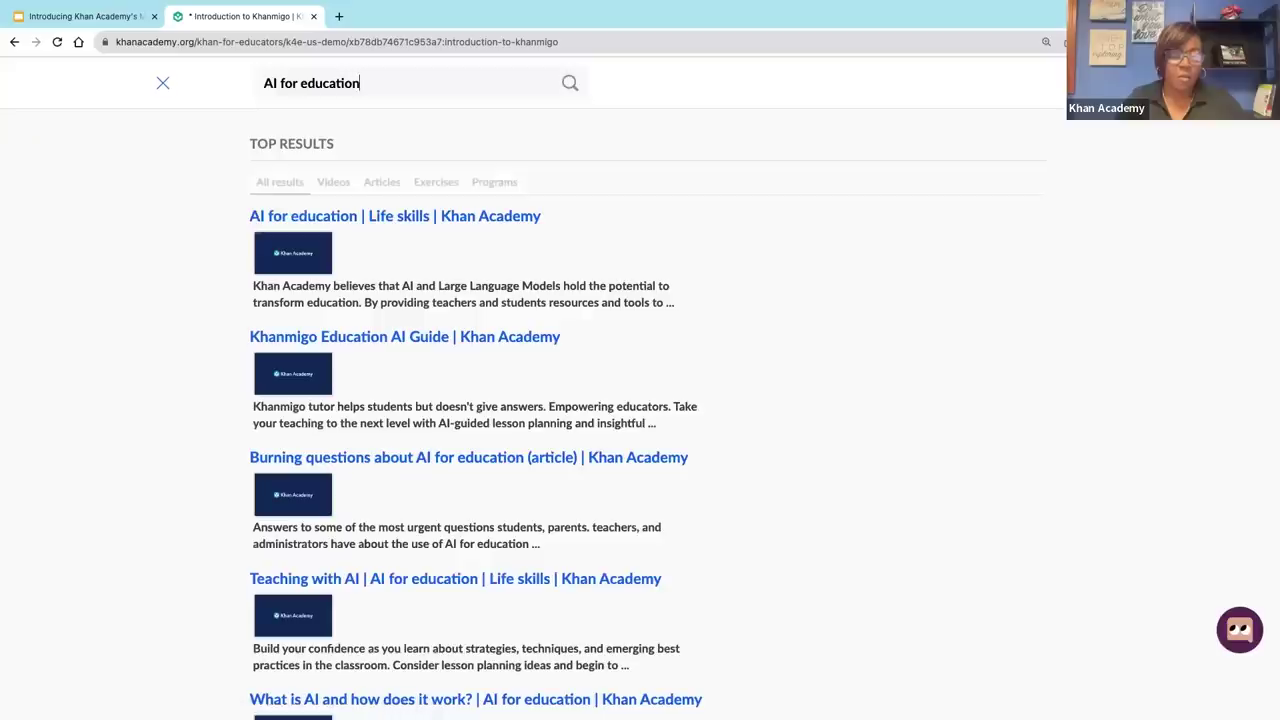
left_click(326, 216)
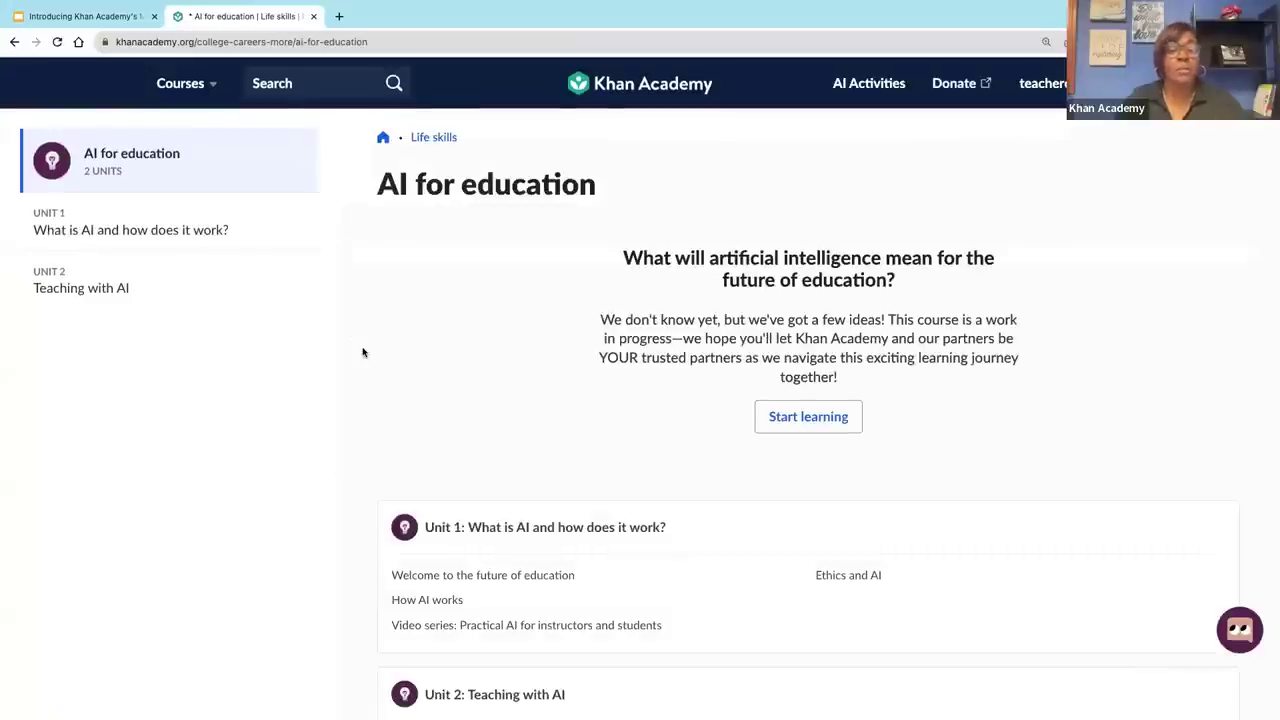
scroll(363, 351, "down", 3)
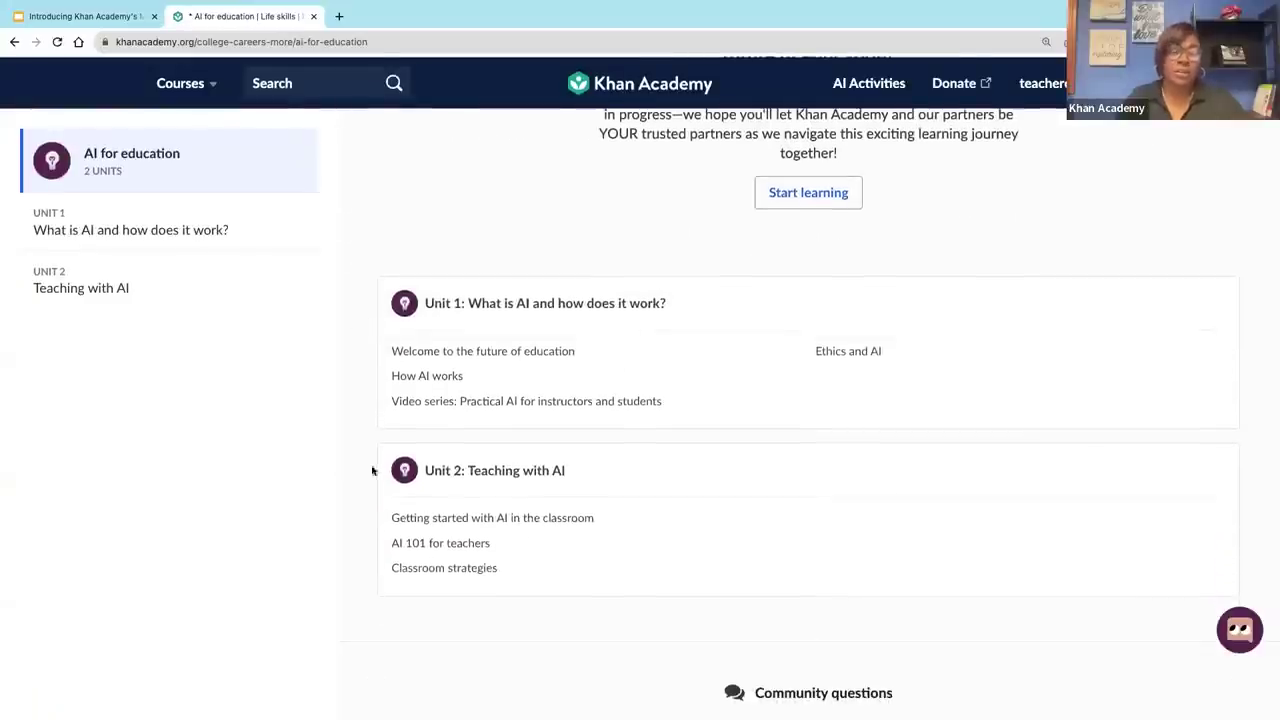